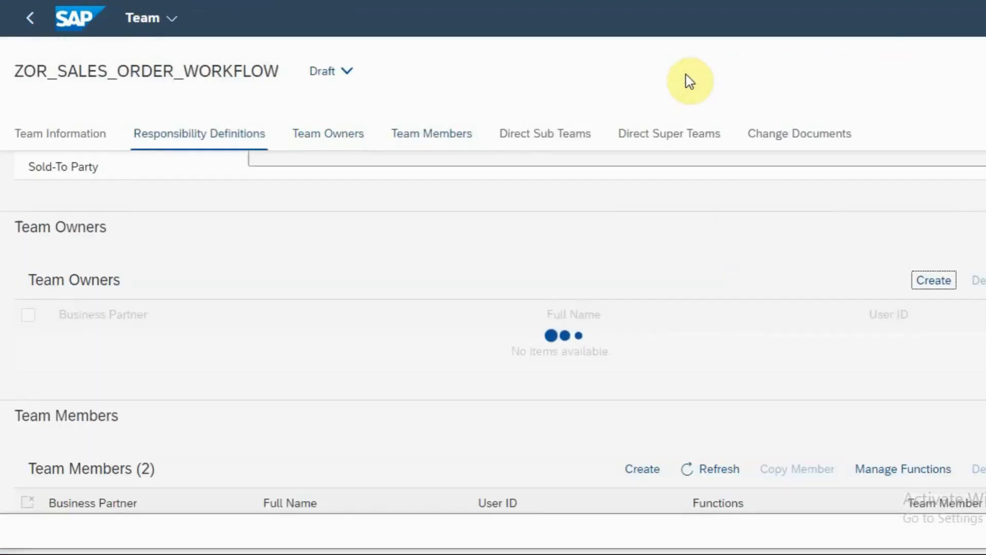
# Step: Review the general information, team owners and team members of the ZOR_SALES_ORDER_WORKFLOW team
pyautogui.click(61, 135)
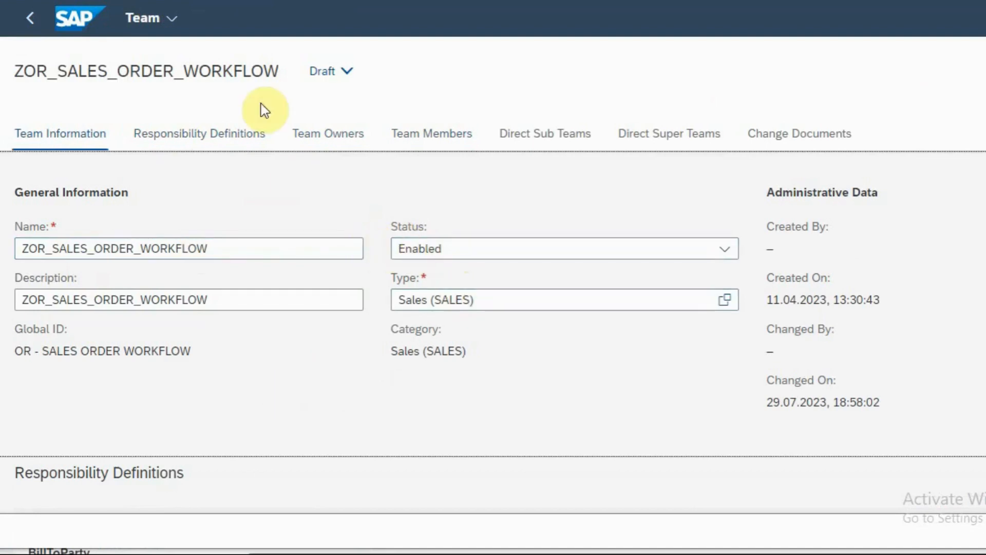
pyautogui.click(333, 134)
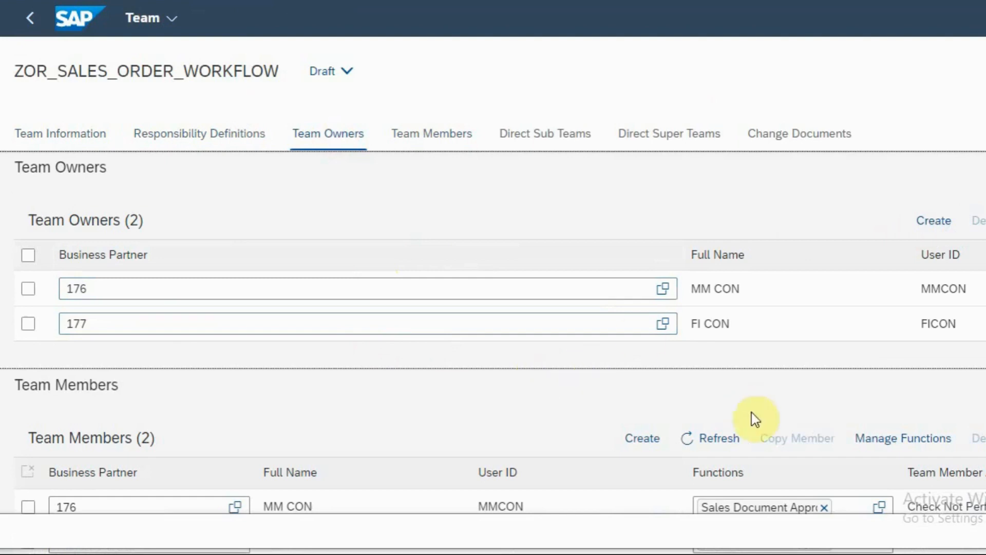
pyautogui.click(419, 136)
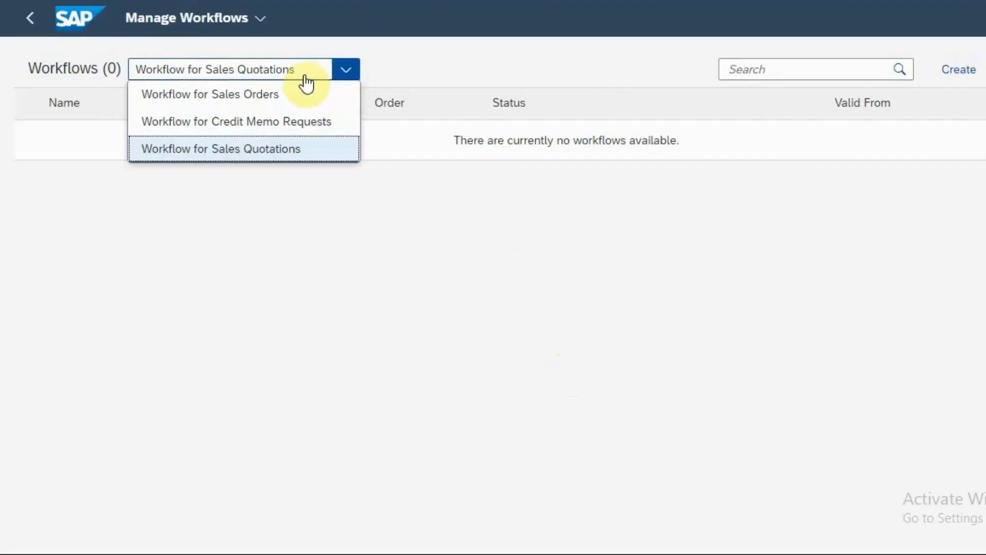
# Step: Show the workflows for sales orders and create a new one named New Workflow 1
pyautogui.click(274, 100)
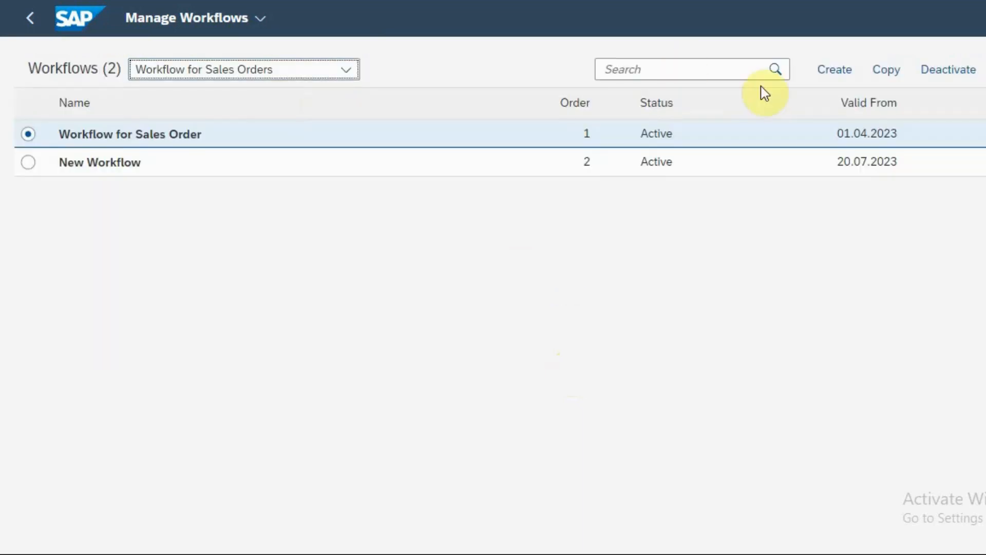
pyautogui.click(849, 83)
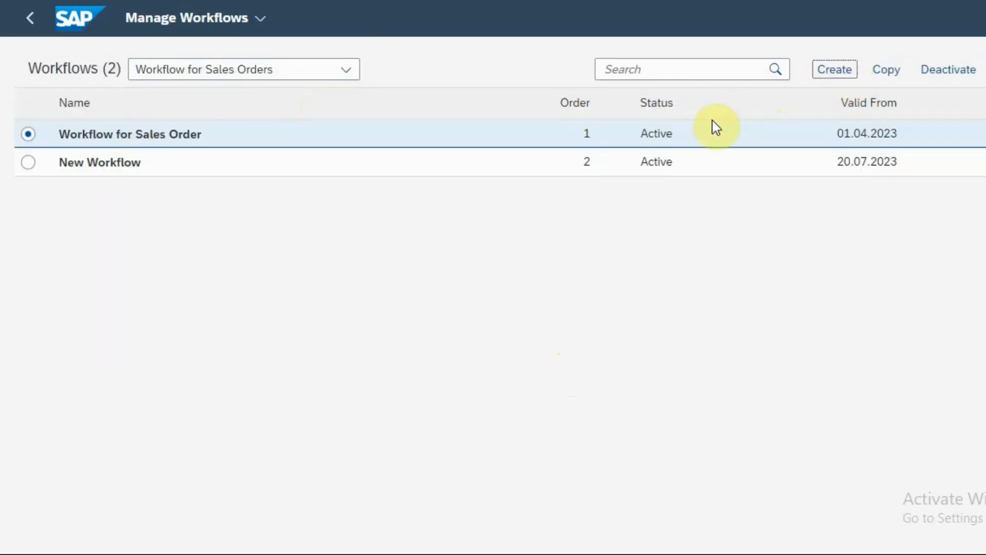
pyautogui.click(28, 114)
pyautogui.click(152, 187)
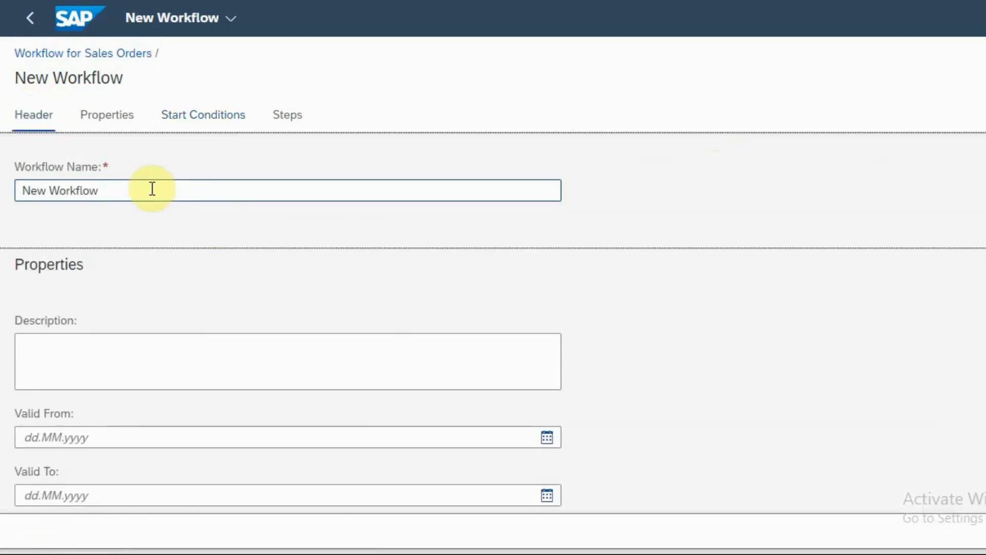
pyautogui.write('1')
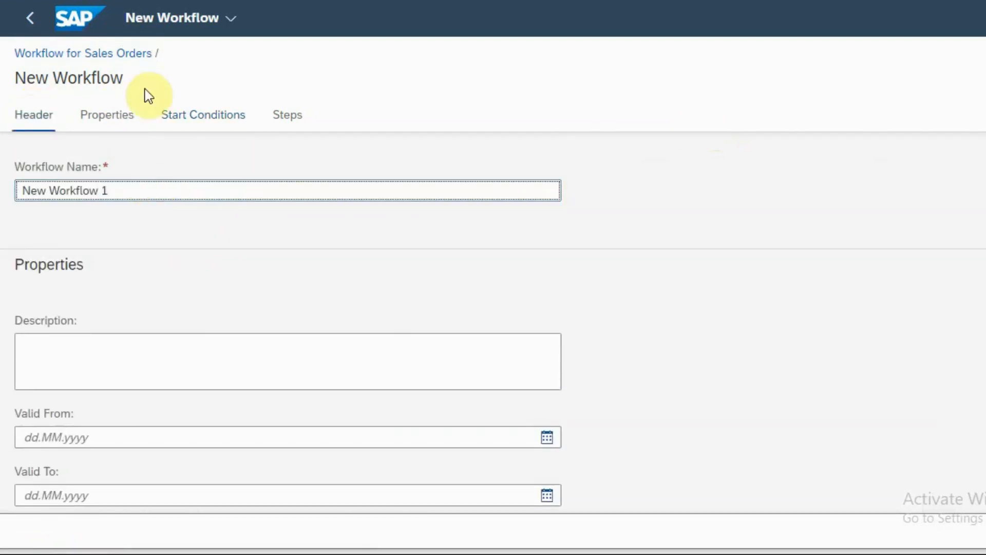
# Step: Add a start condition to the workflow requiring the sales order type to be ZIOR
pyautogui.click(195, 124)
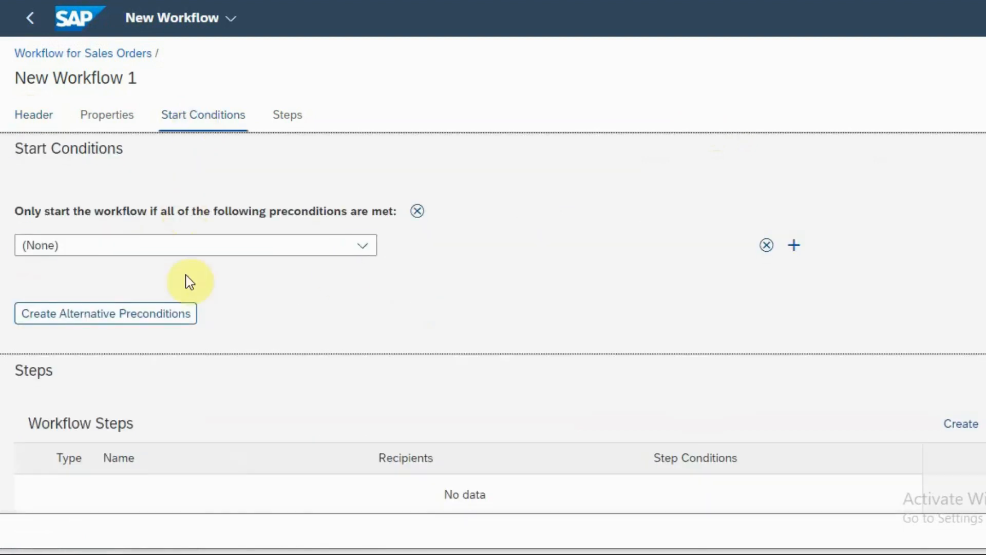
pyautogui.click(364, 246)
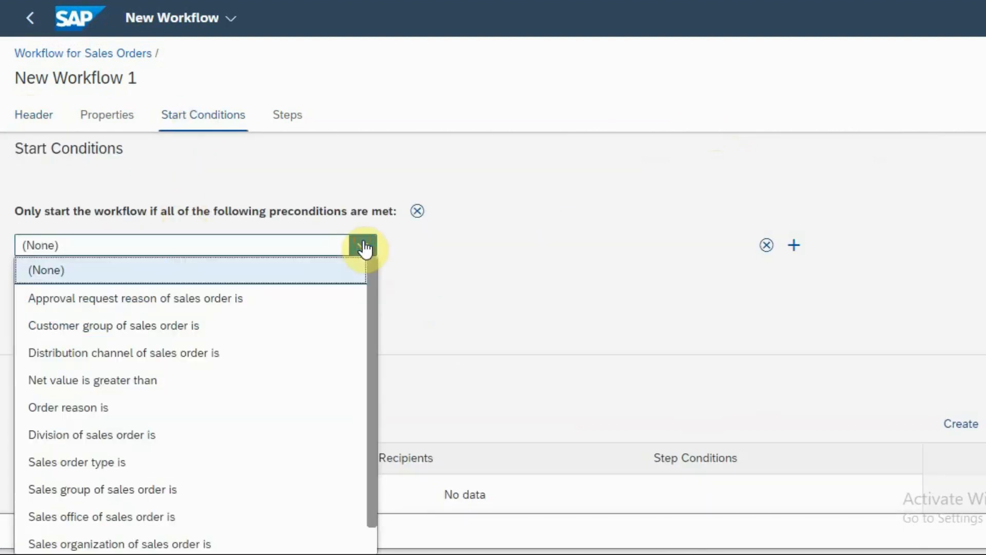
pyautogui.click(149, 464)
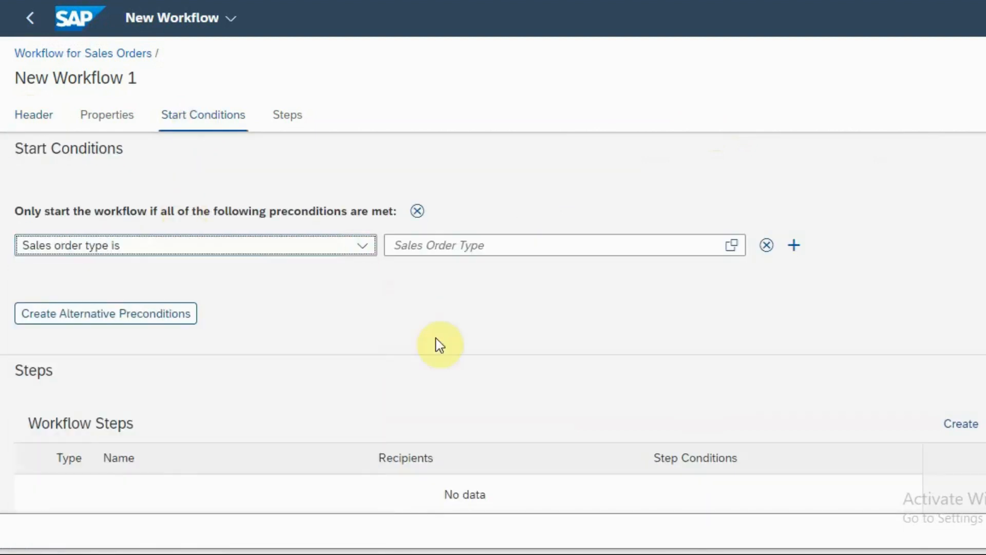
pyautogui.click(504, 240)
pyautogui.write('ZIOR')
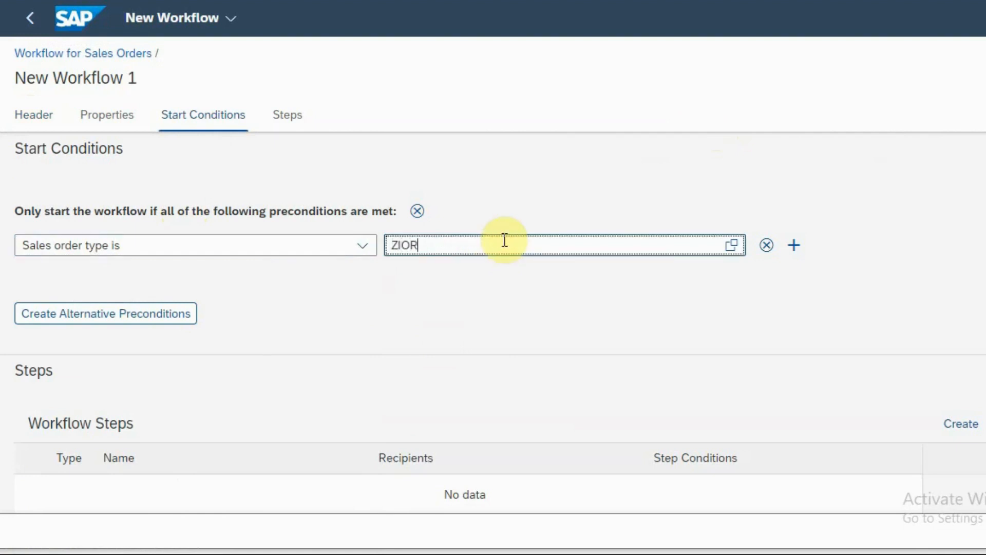
pyautogui.click(497, 312)
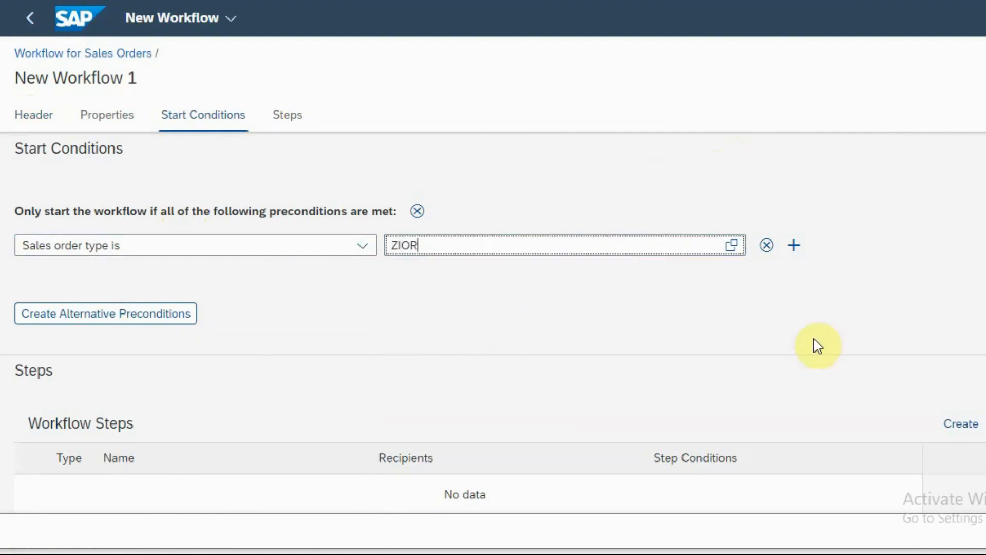
# Step: Create a workflow step of type Release of Sales Order and name it Level 1 approval
pyautogui.click(285, 117)
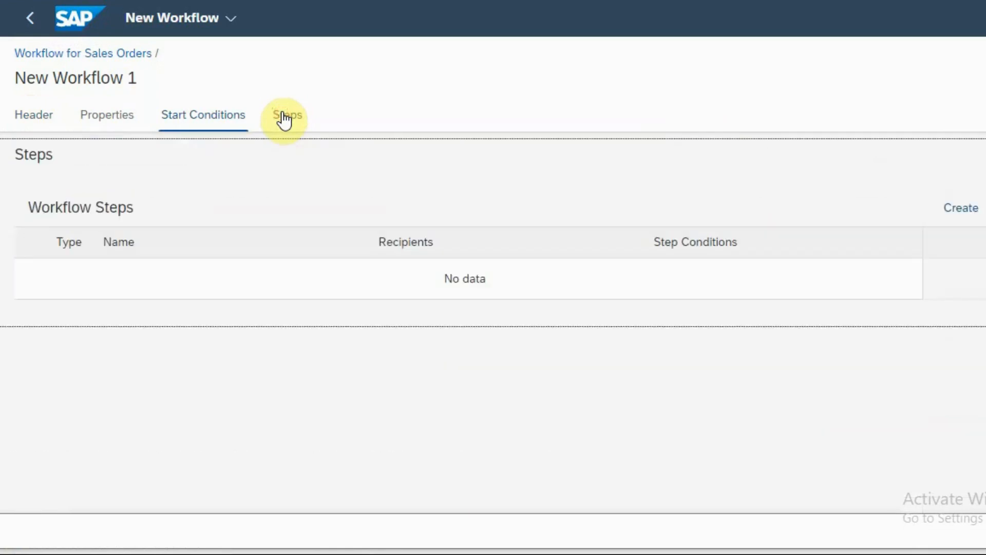
pyautogui.click(972, 212)
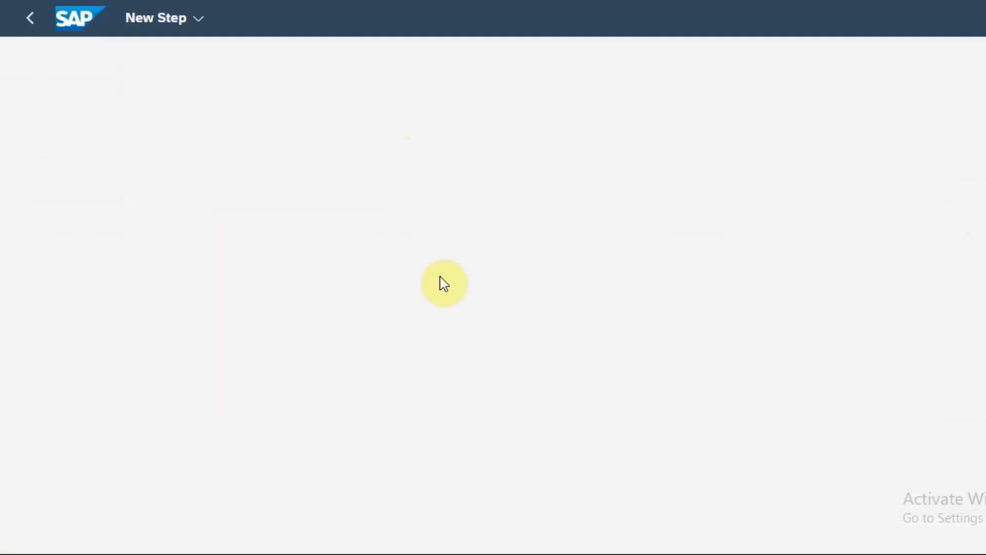
pyautogui.click(235, 195)
pyautogui.write('Level 1')
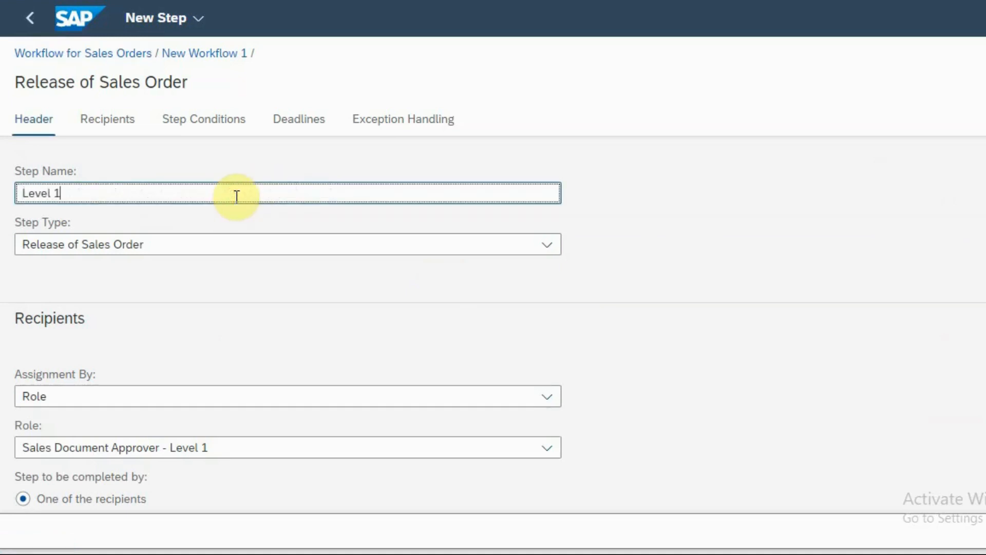
pyautogui.write(' approval')
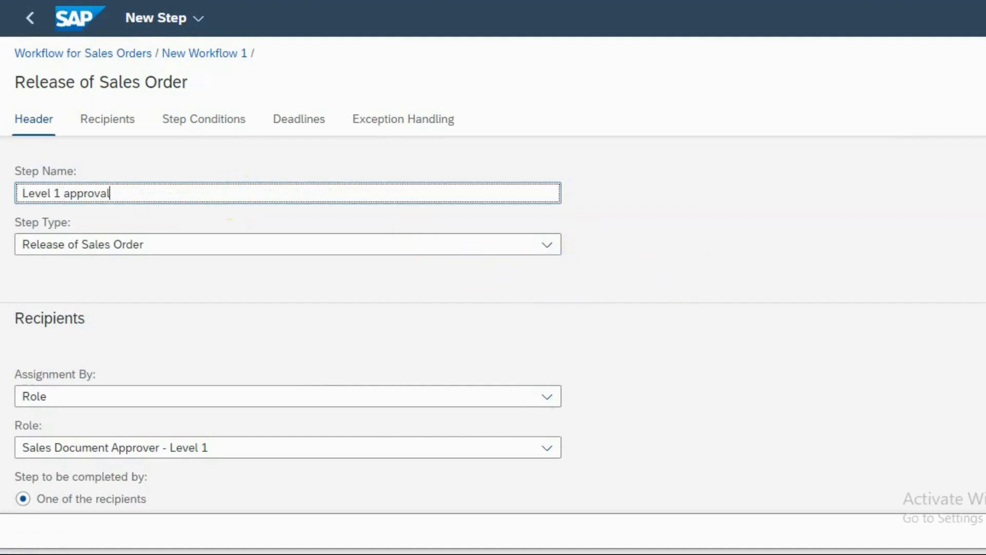
# Step: Review the recipient assignment, approver role and precondition options of the Level 1 approval step
pyautogui.scroll(-4, 493, 354)
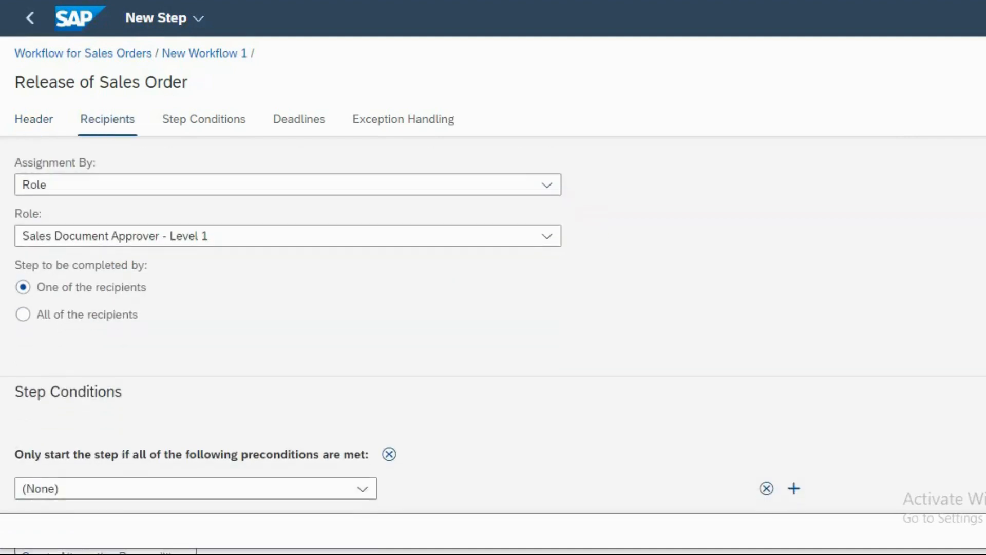
pyautogui.scroll(-3, 493, 344)
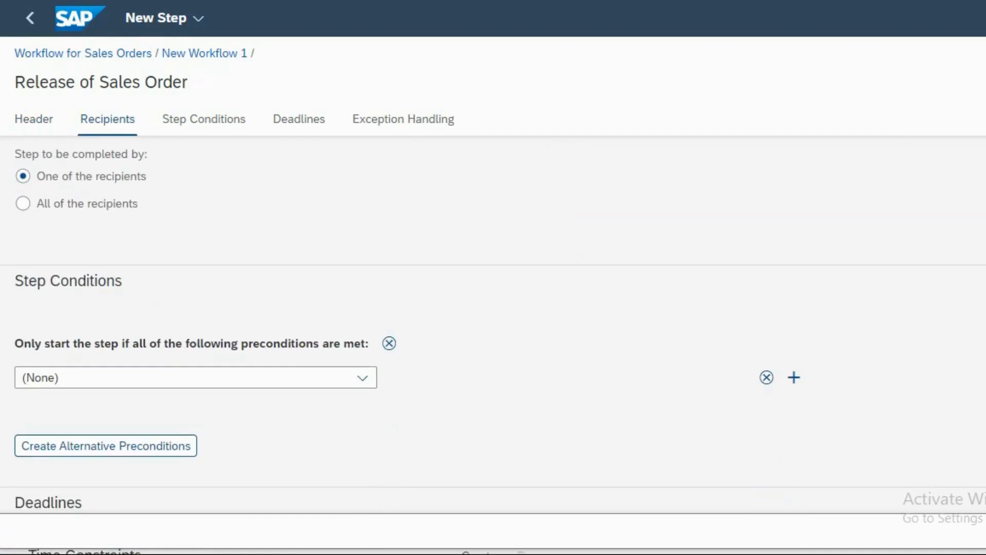
pyautogui.scroll(2, 493, 344)
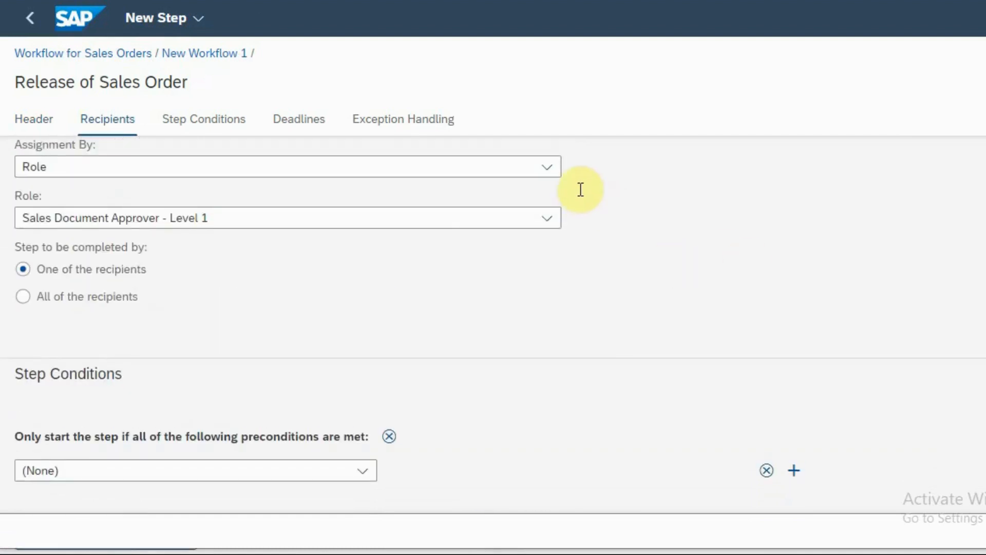
pyautogui.click(546, 168)
pyautogui.click(554, 198)
pyautogui.click(554, 199)
pyautogui.click(543, 248)
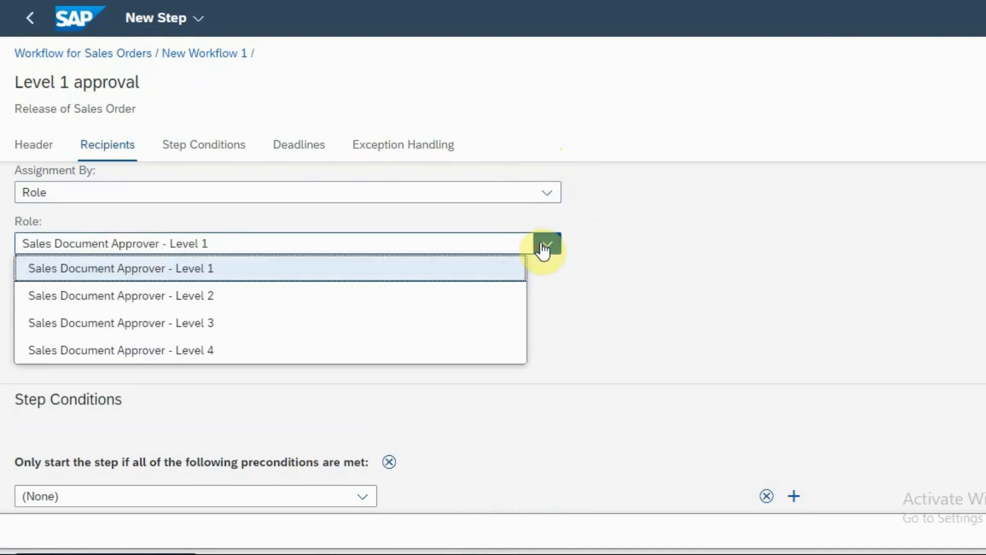
pyautogui.click(543, 248)
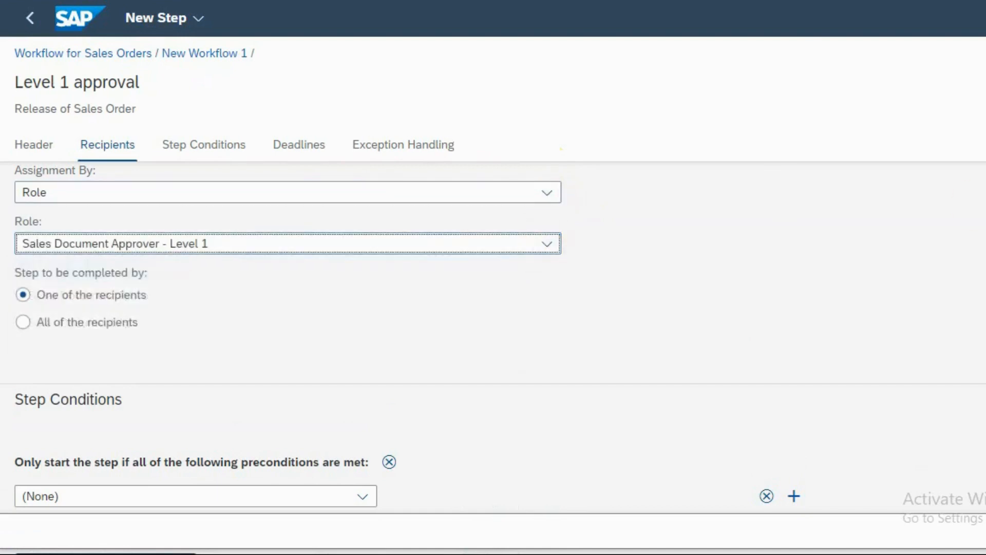
pyautogui.scroll(-5, 493, 308)
pyautogui.scroll(1, 494, 308)
pyautogui.click(362, 302)
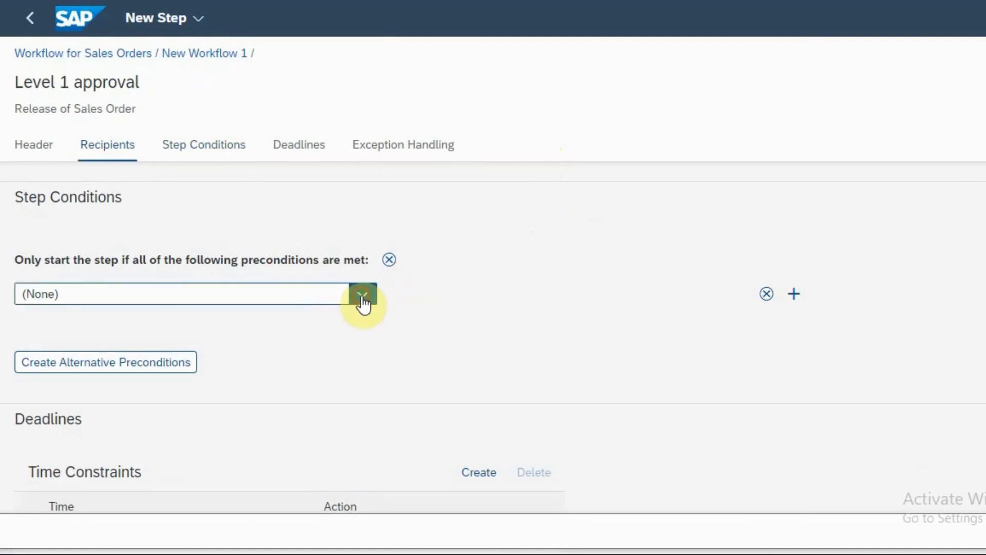
pyautogui.click(362, 302)
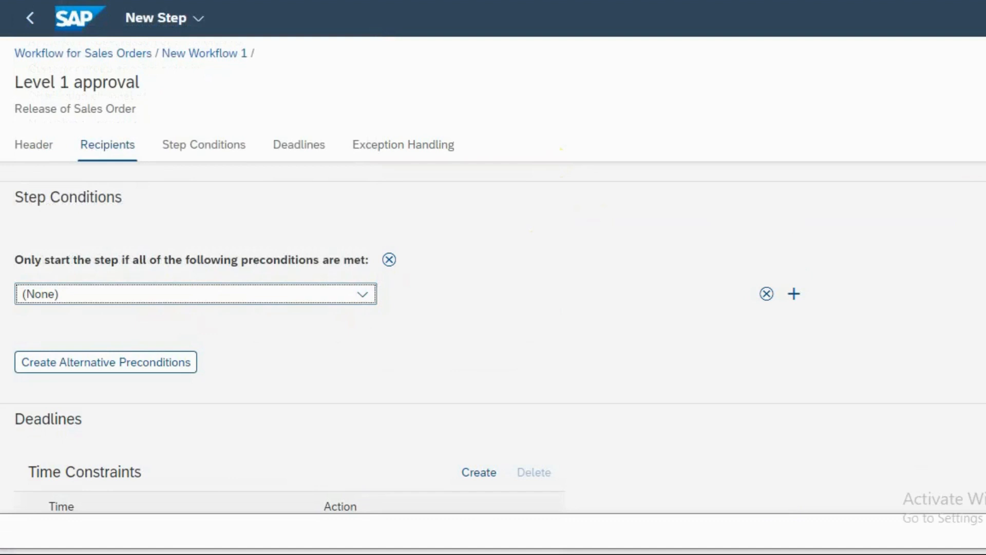
# Step: Set the step's required action for requested rework to Rework of Sales Order
pyautogui.scroll(-5, 493, 359)
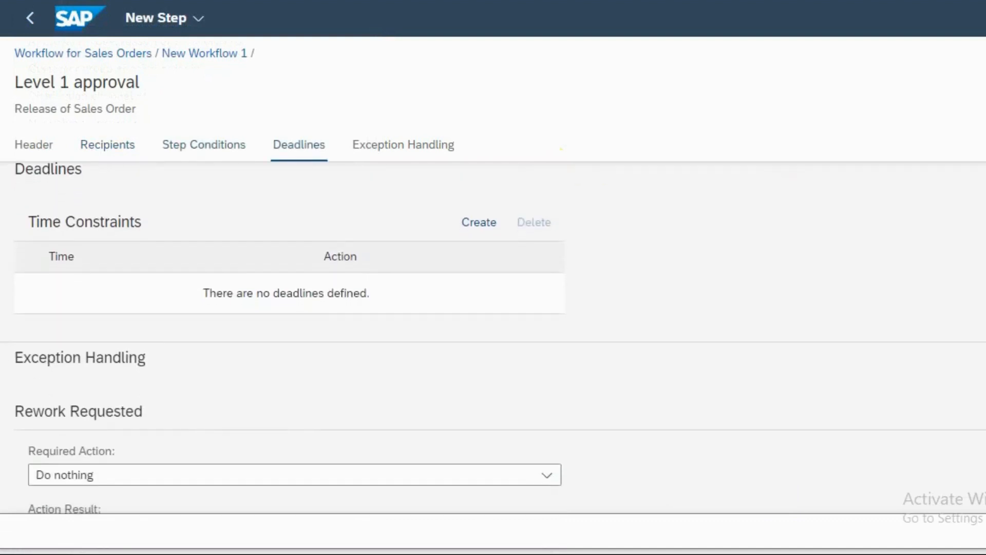
pyautogui.scroll(-2, 494, 339)
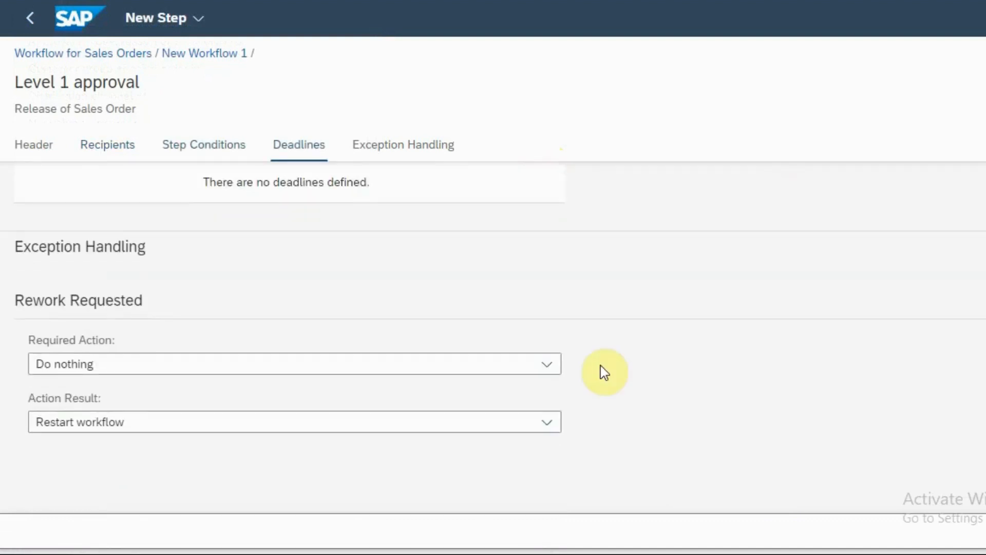
pyautogui.click(540, 368)
pyautogui.click(402, 423)
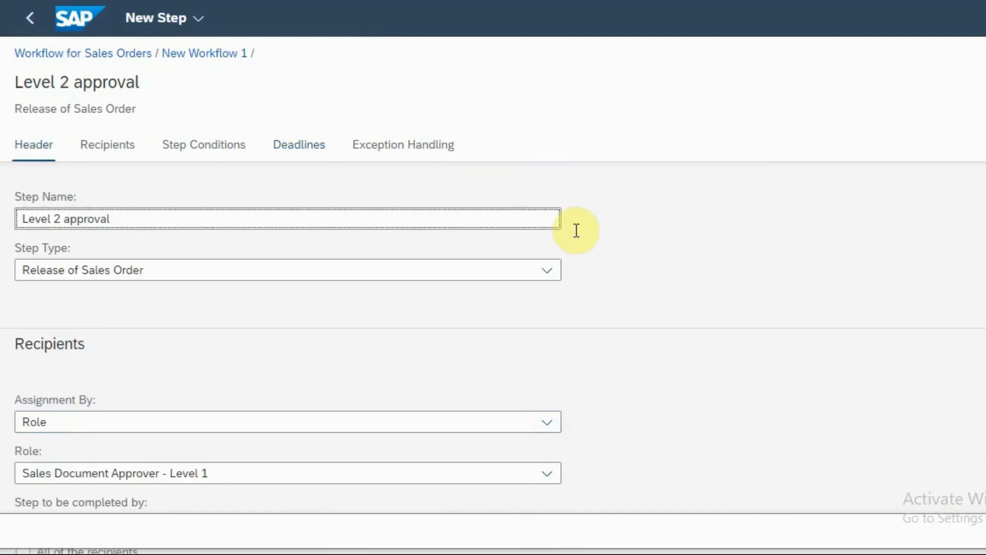
# Step: Assign the Level 2 approval step to the role Sales Document Approver - Level 2
pyautogui.click(114, 221)
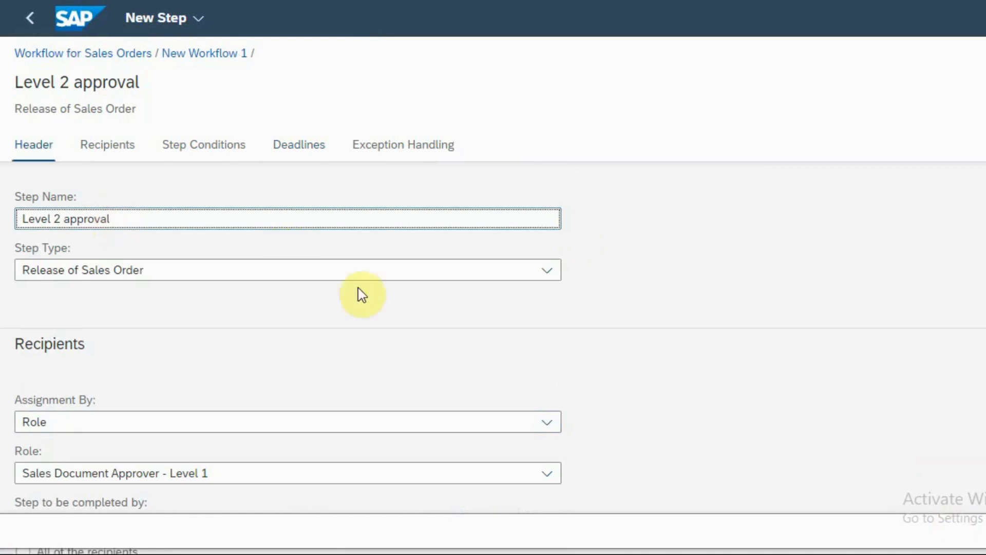
pyautogui.click(539, 480)
pyautogui.click(272, 397)
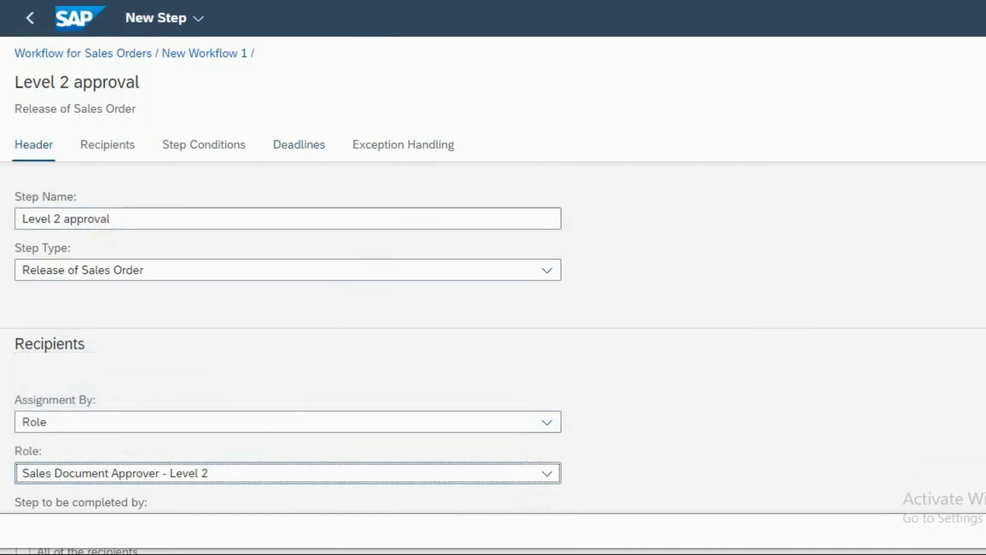
# Step: Add a step precondition to Level 2 approval requiring a net value greater than 20000 INR
pyautogui.scroll(-10, 745, 275)
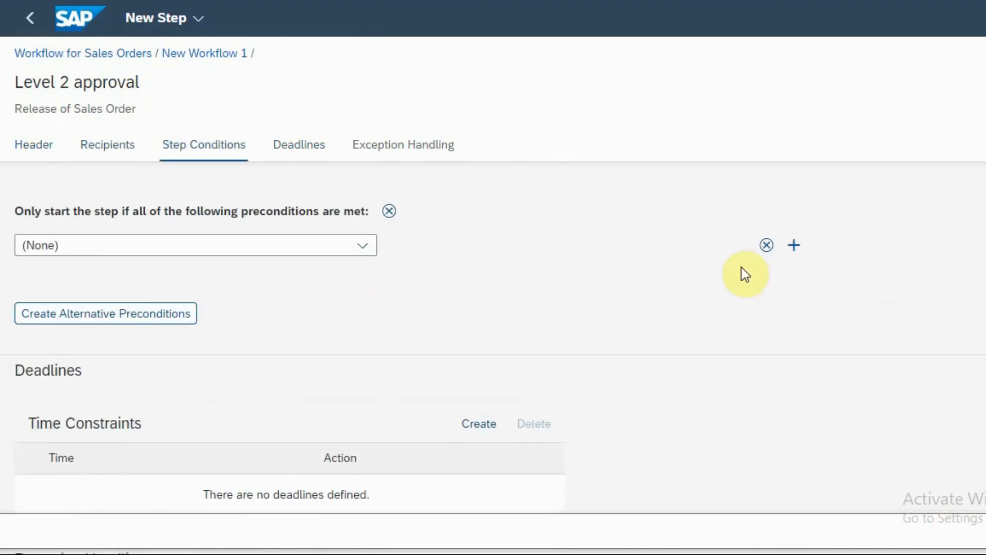
pyautogui.click(360, 248)
pyautogui.click(213, 383)
pyautogui.click(473, 244)
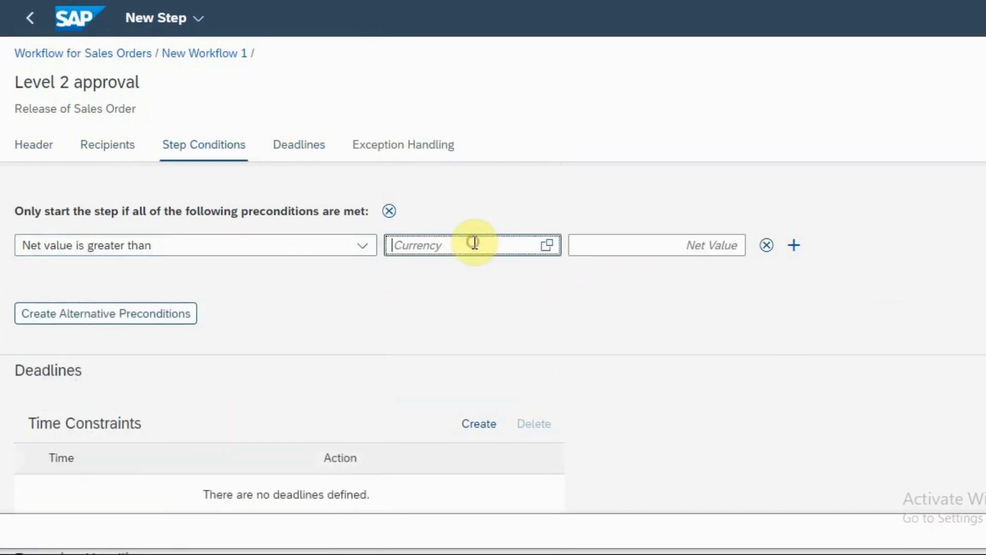
pyautogui.write('INR')
pyautogui.press('Tab')
pyautogui.write('20000')
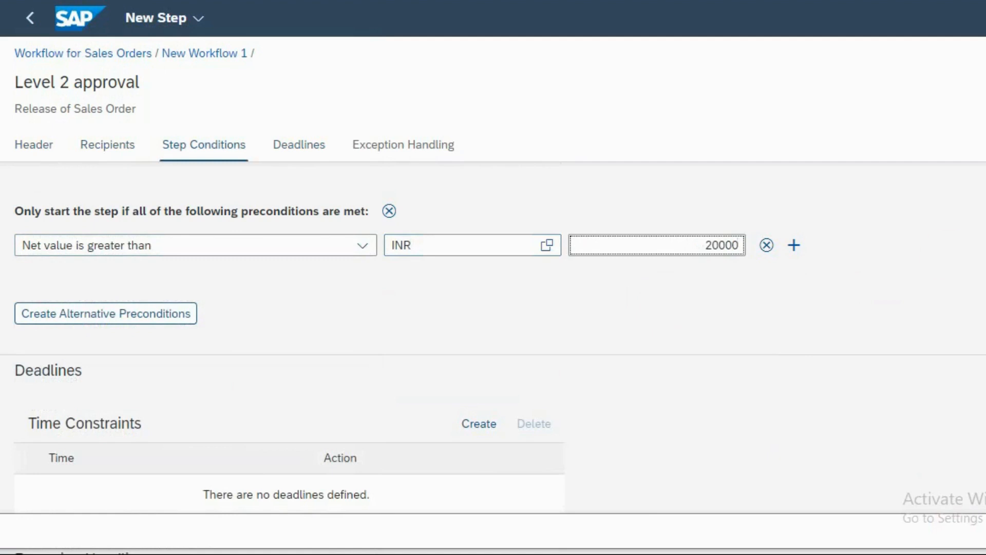
# Step: Check the required action options for requested rework, and discard the unsaved workflow step
pyautogui.scroll(-3, 493, 345)
pyautogui.scroll(-3, 521, 238)
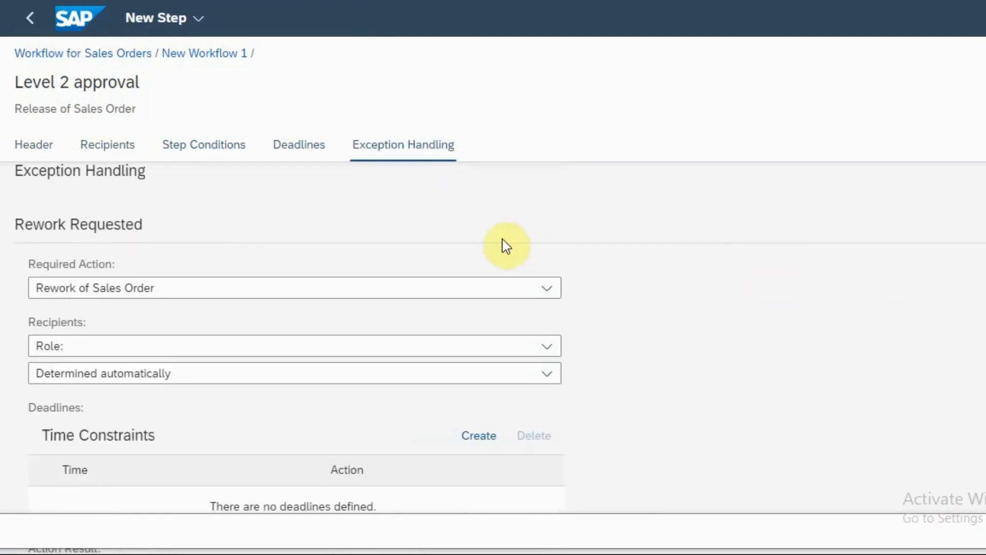
pyautogui.click(549, 289)
pyautogui.click(549, 289)
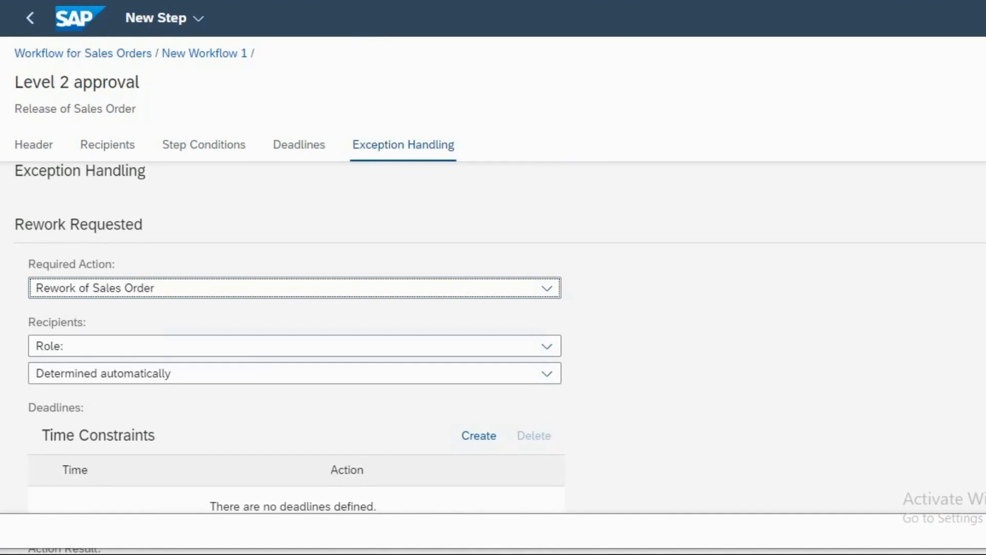
pyautogui.click(985, 530)
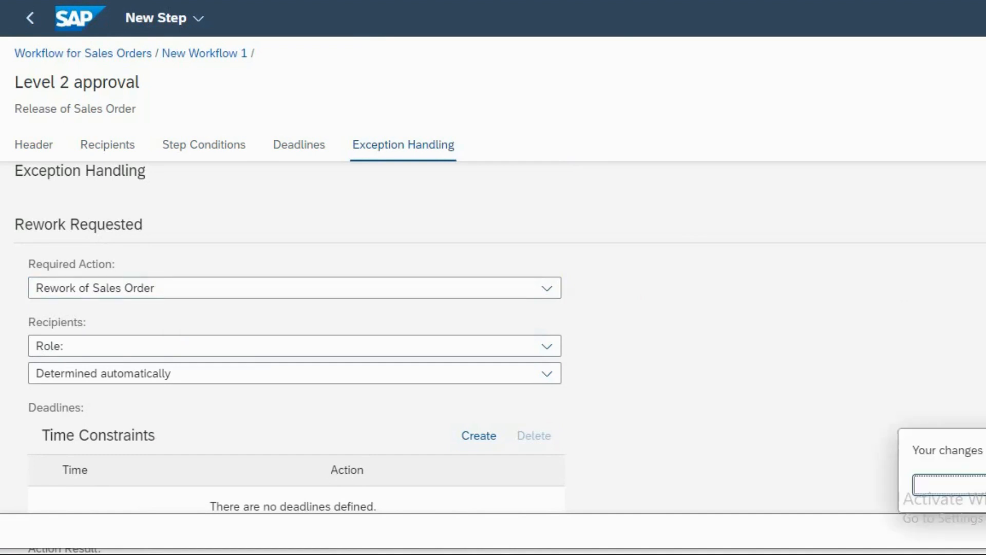
pyautogui.click(985, 486)
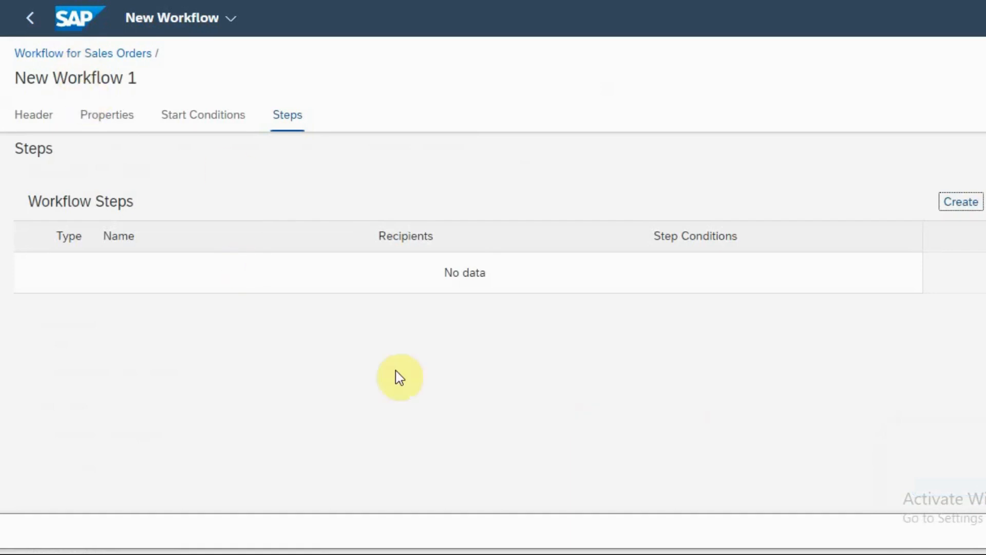
# Step: Switch to the domestic order entry in SAP GUI, add material SK-10 with quantity 1, and save the order
pyautogui.click(377, 554)
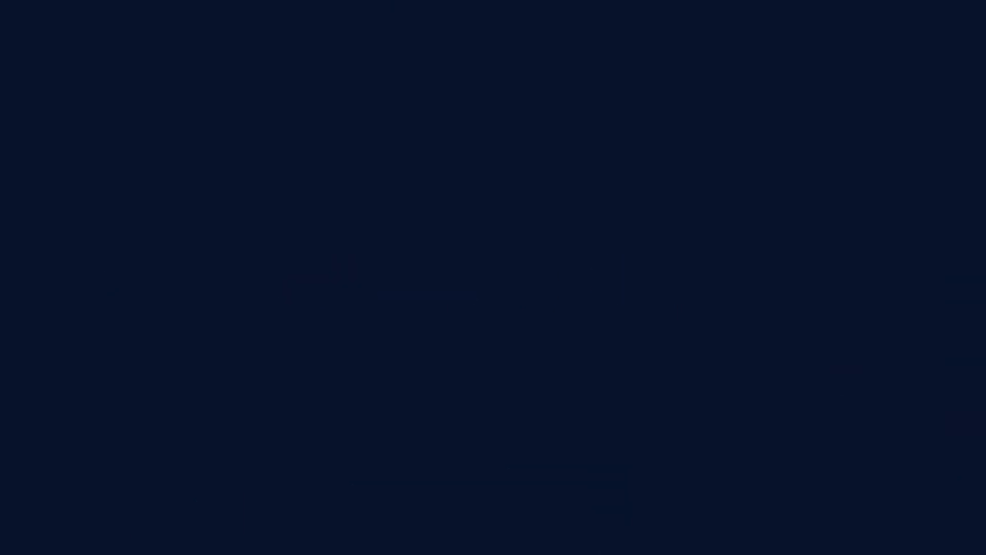
pyautogui.click(193, 396)
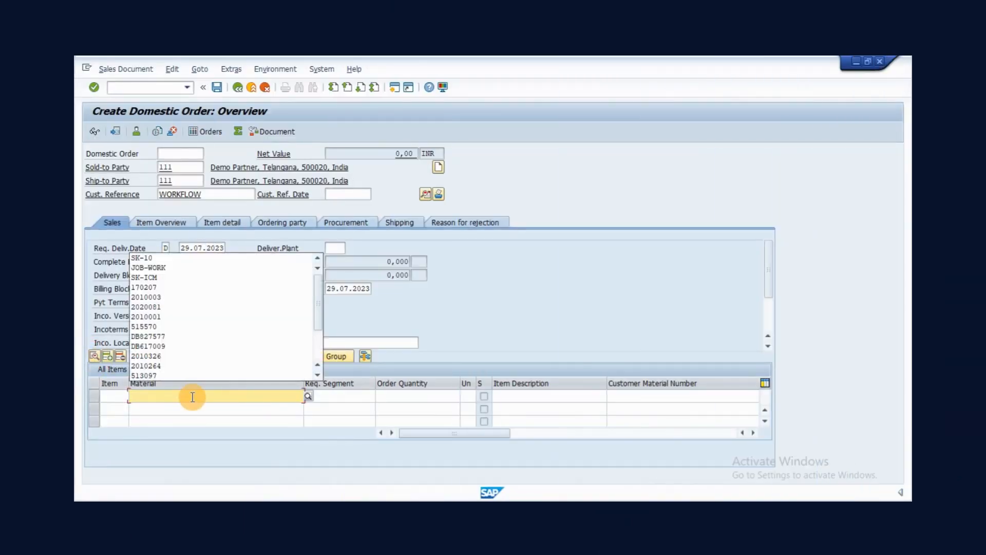
pyautogui.press('Down')
pyautogui.press('Tab')
pyautogui.press('Tab')
pyautogui.press('Down')
pyautogui.press('Return')
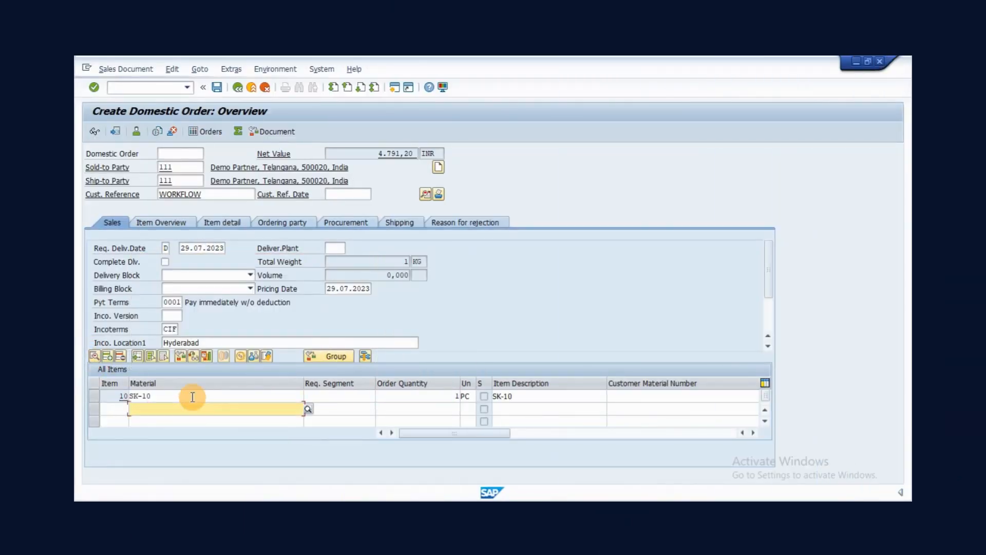
pyautogui.click(216, 87)
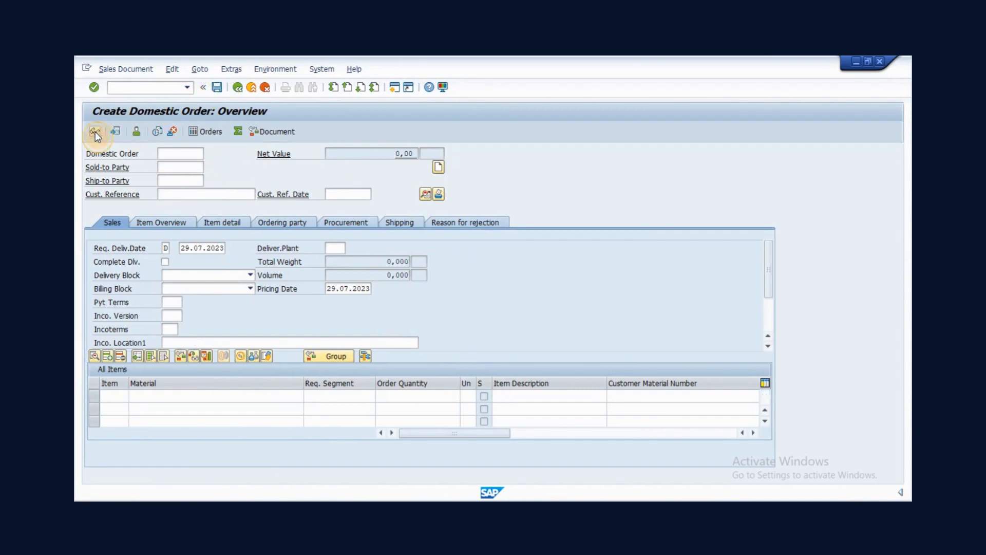
# Step: Display the saved domestic order and check the approval status in its header data
pyautogui.click(94, 131)
pyautogui.click(426, 195)
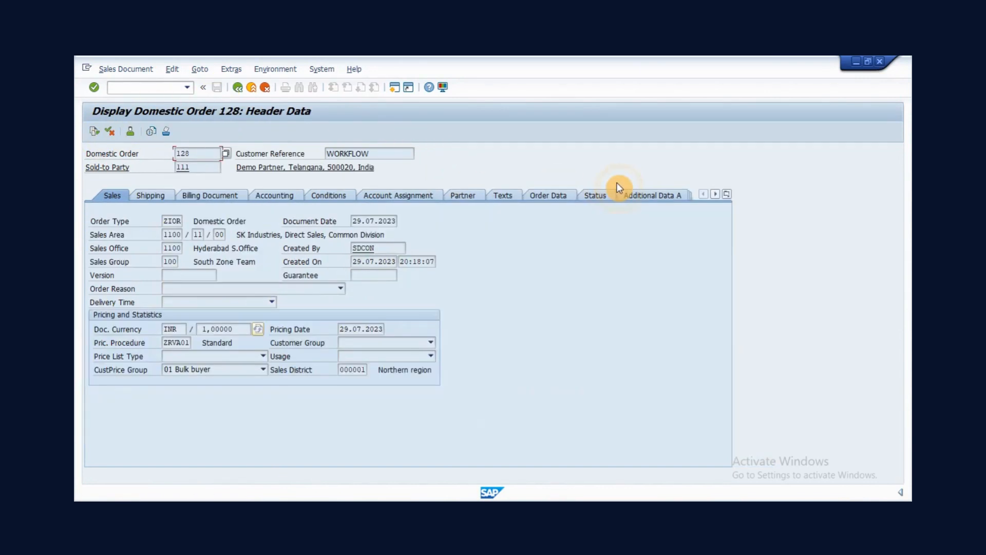
pyautogui.click(602, 197)
pyautogui.moveTo(259, 248); pyautogui.dragTo(161, 256)
pyautogui.click(235, 248)
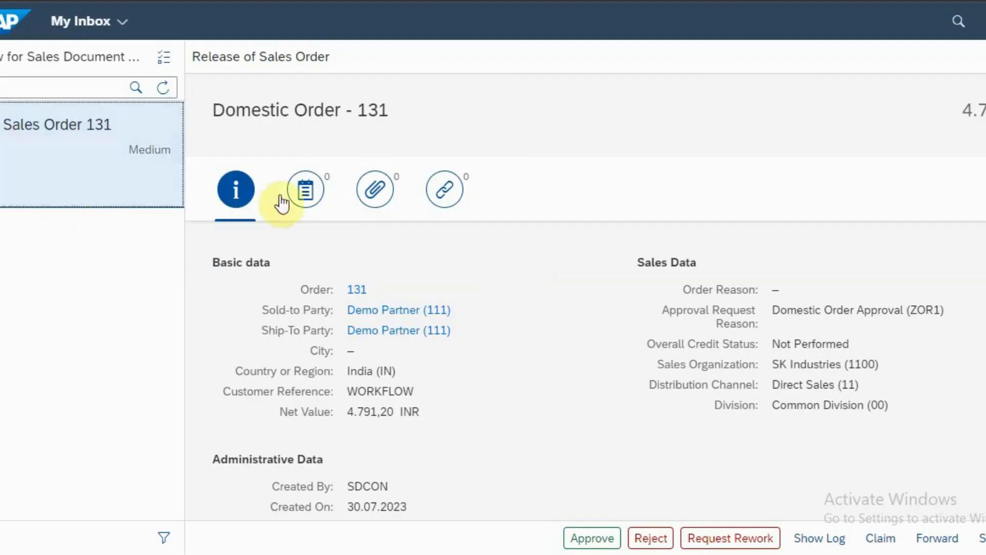
# Step: Approve the domestic order's release request in My Inbox with the decision note "Approved" and submit the decision
pyautogui.click(598, 542)
pyautogui.write('Approved')
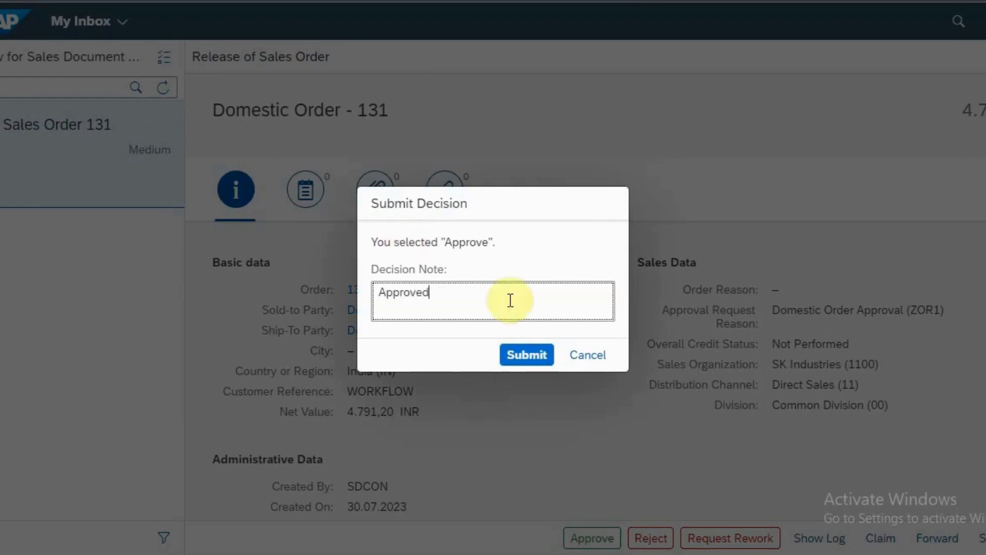
pyautogui.click(531, 359)
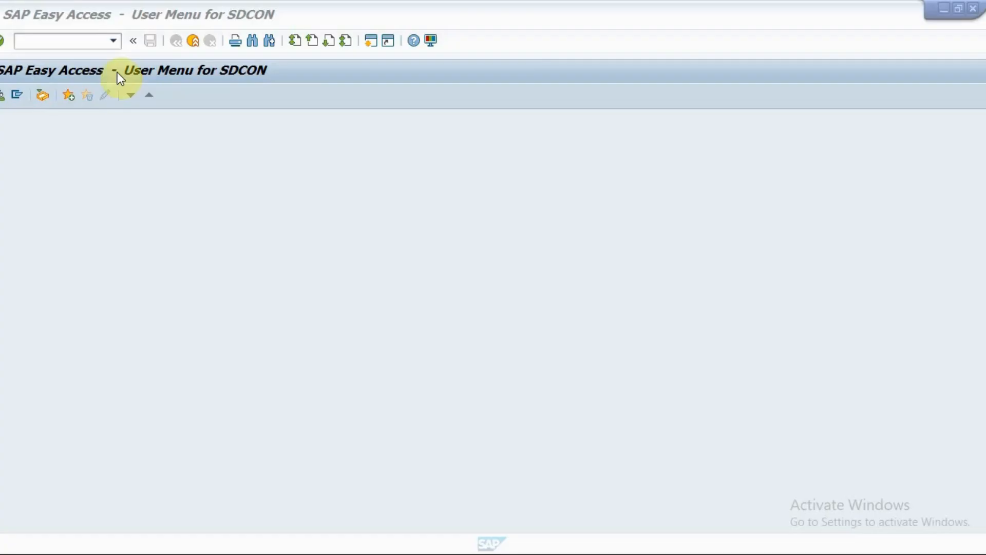
# Step: Switch to SAP GUI, display the approved order with transaction /nva03, and check the approval status in its header
pyautogui.click(78, 41)
pyautogui.write('/nva03')
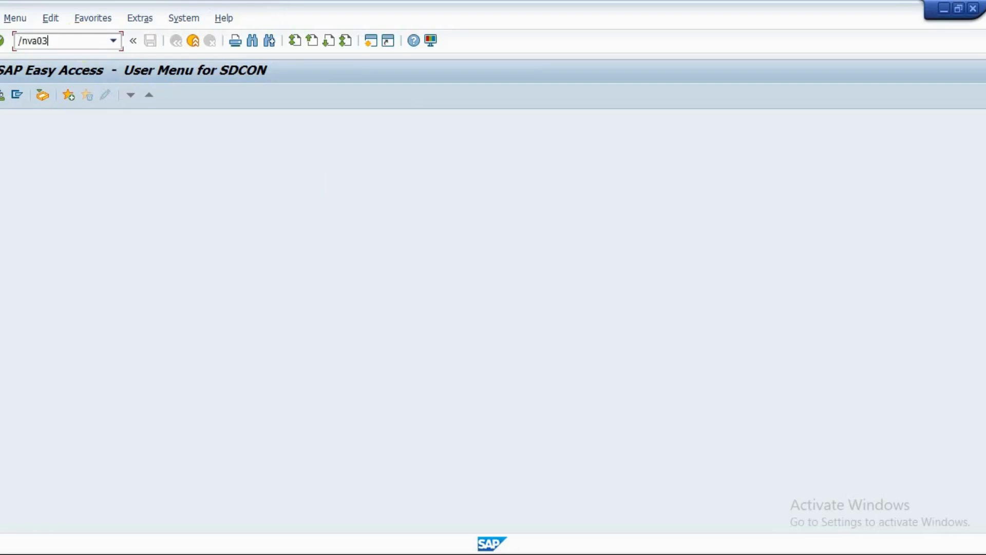
pyautogui.press('Return')
pyautogui.press('Return')
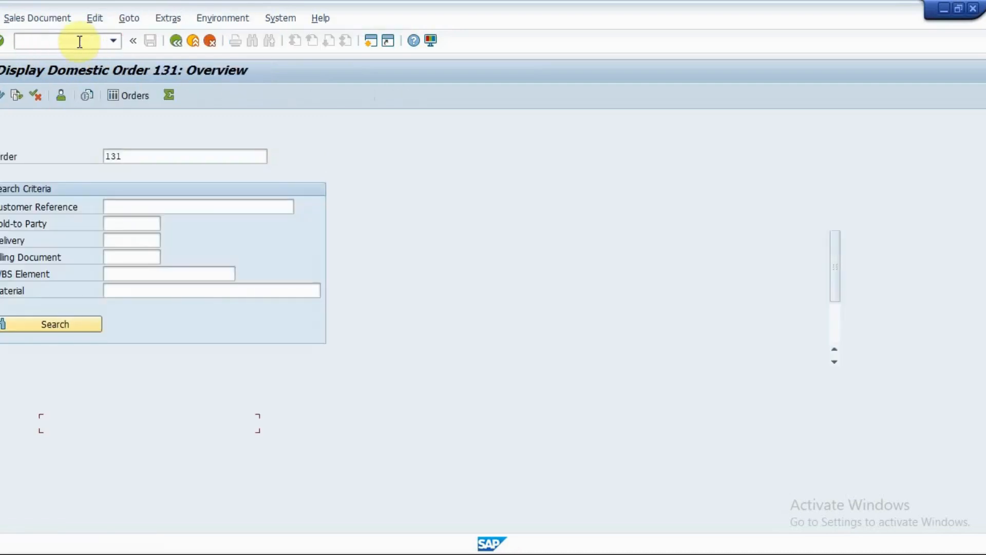
pyautogui.click(410, 178)
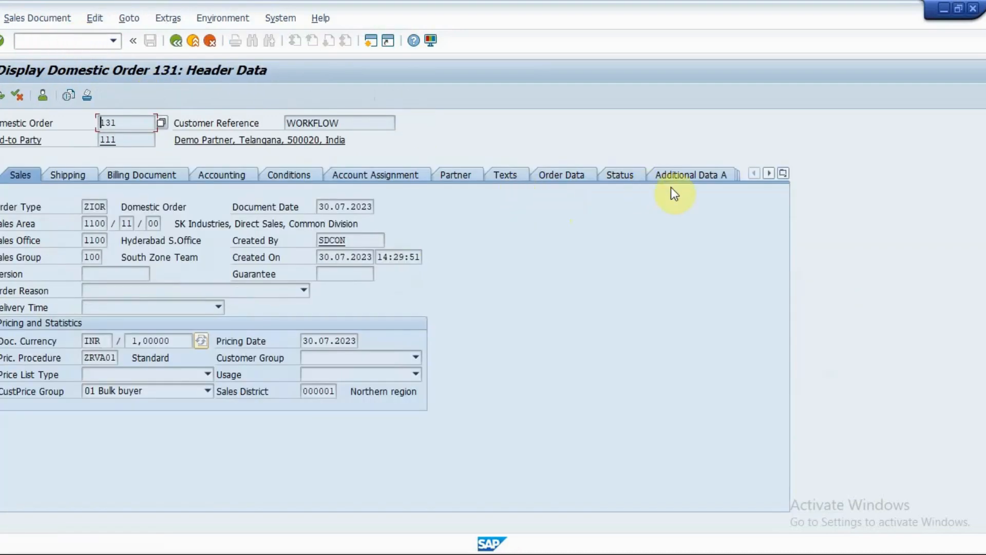
pyautogui.click(629, 174)
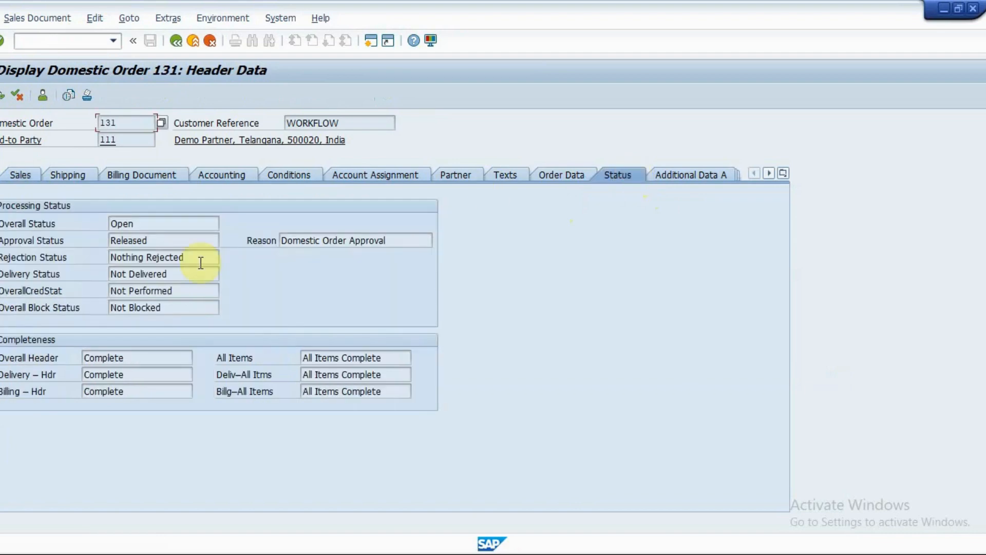
pyautogui.click(182, 238)
pyautogui.click(205, 239)
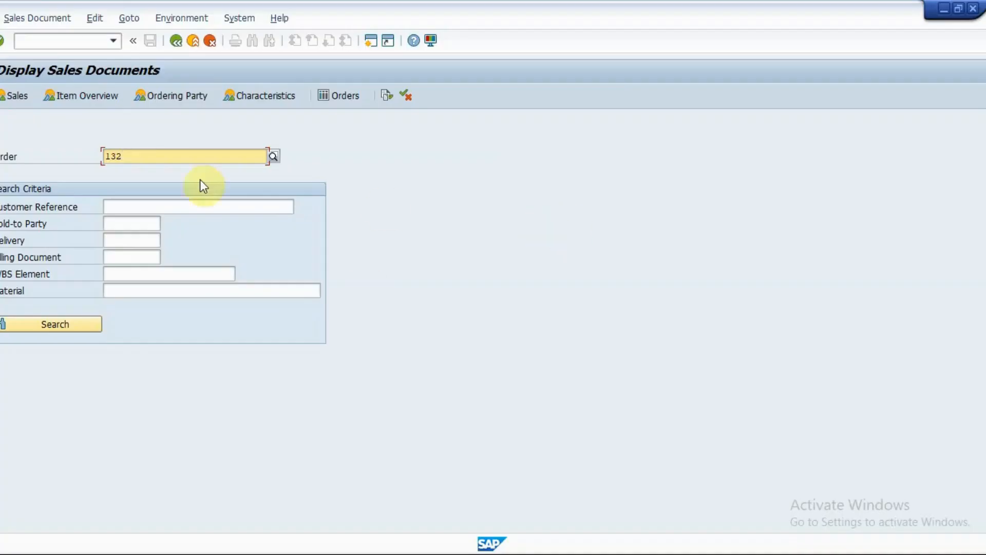
# Step: Display the domestic order preset in the order selection and try to switch it to change mode
pyautogui.press('Return')
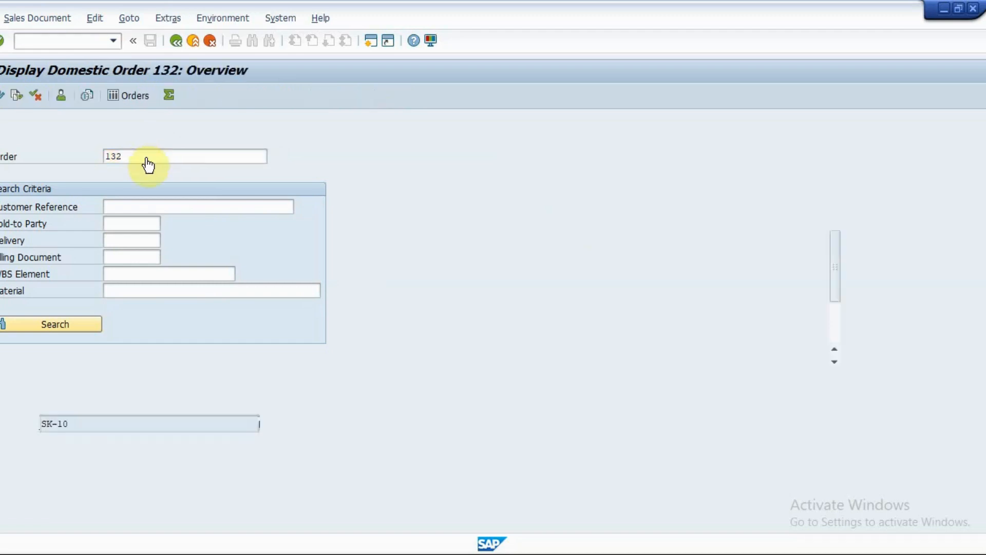
pyautogui.click(3, 96)
pyautogui.click(192, 159)
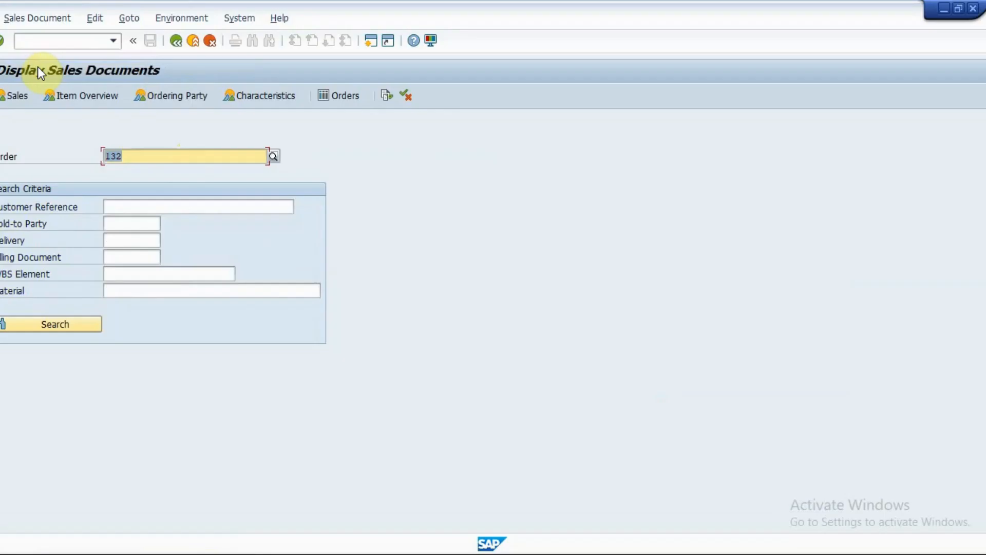
# Step: Display the domestic order again and withdraw its approval request
pyautogui.press('Return')
pyautogui.click(92, 18)
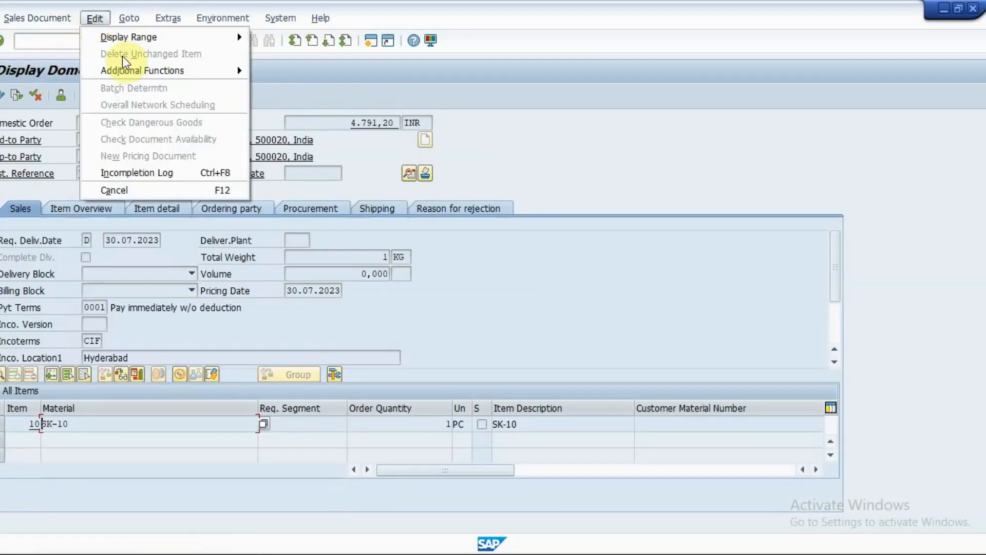
pyautogui.moveTo(137, 71)
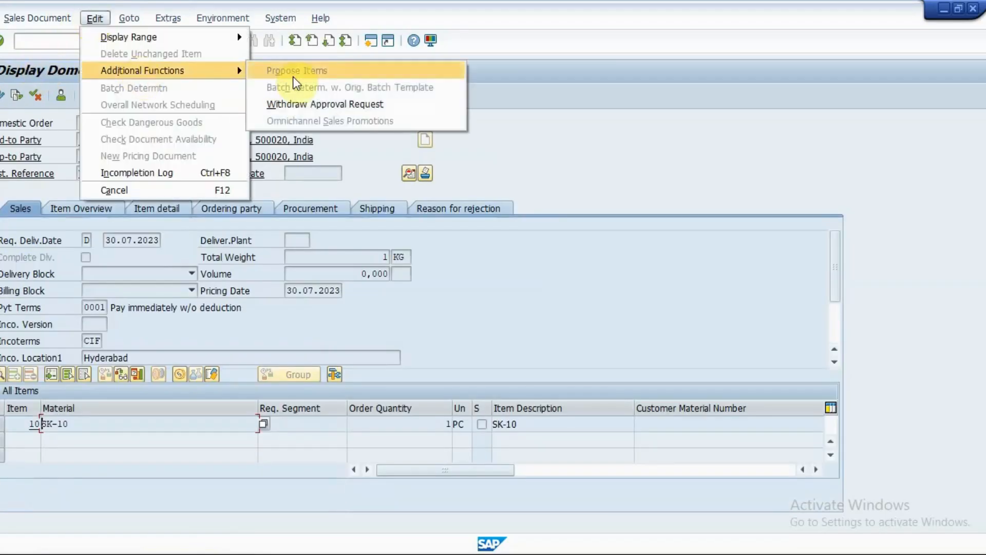
pyautogui.click(287, 105)
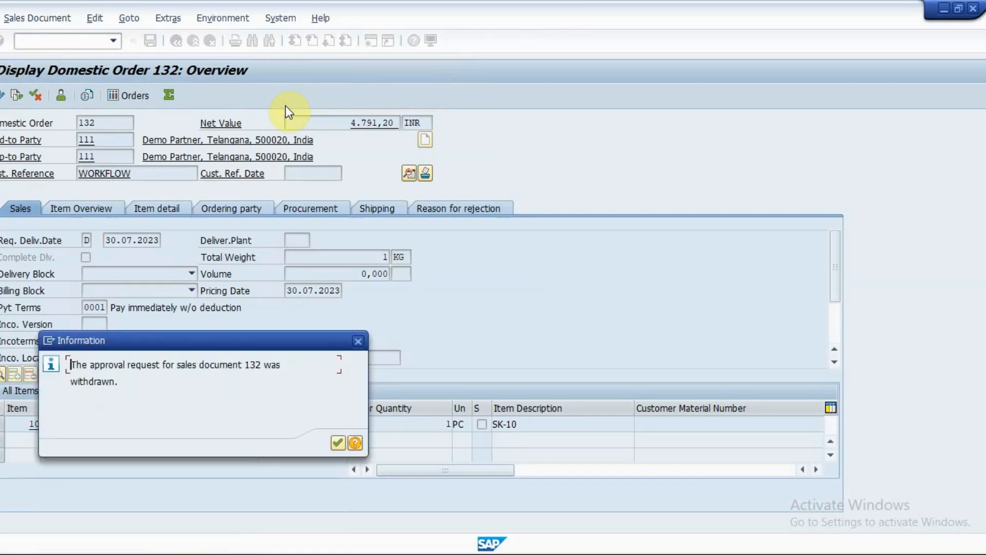
pyautogui.press('Return')
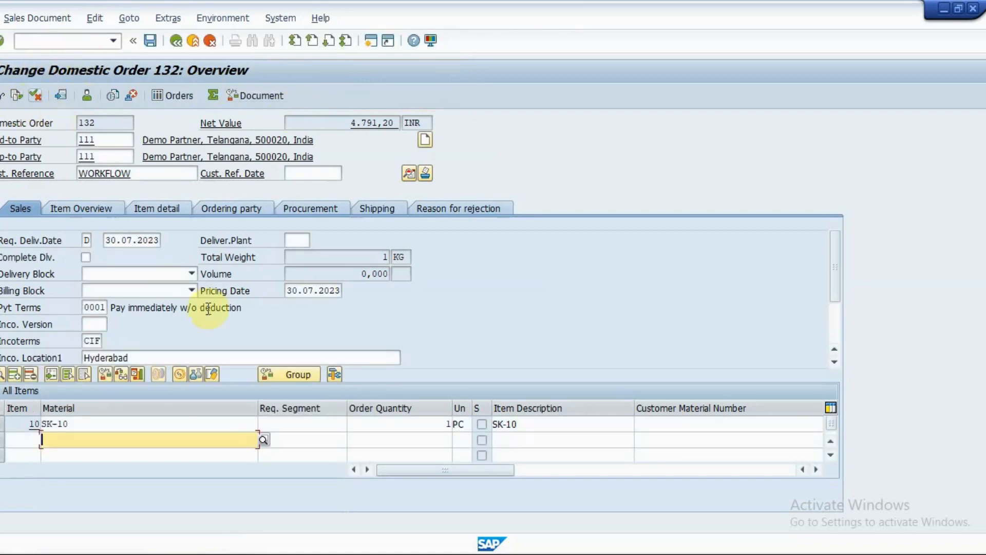
# Step: Check the withdrawn order's item fields and the approval status in its header, and return to the overview
pyautogui.click(224, 425)
pyautogui.click(427, 428)
pyautogui.press('Tab')
pyautogui.hotkey('shift', 'Tab')
pyautogui.click(407, 176)
pyautogui.click(717, 180)
pyautogui.moveTo(188, 243); pyautogui.dragTo(53, 239)
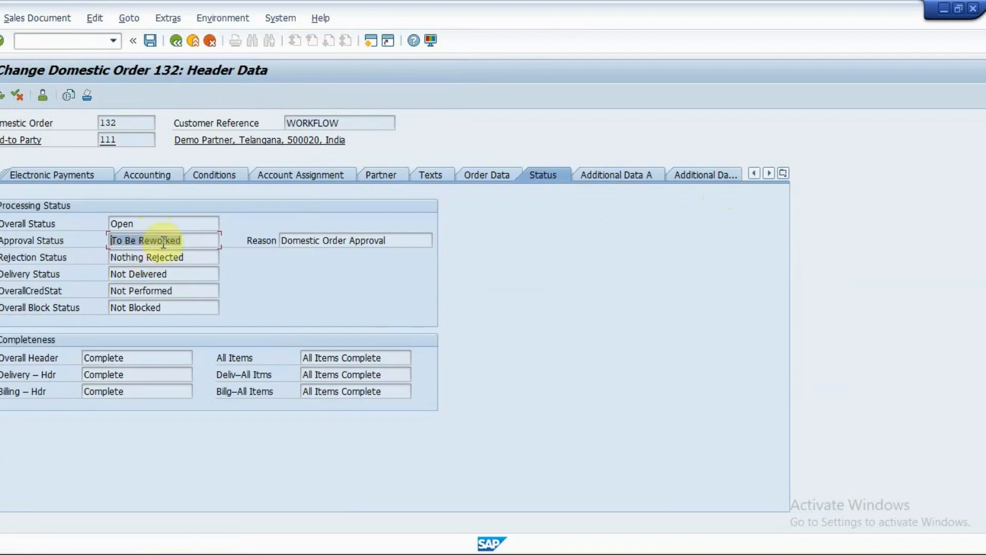
pyautogui.click(208, 238)
pyautogui.click(177, 43)
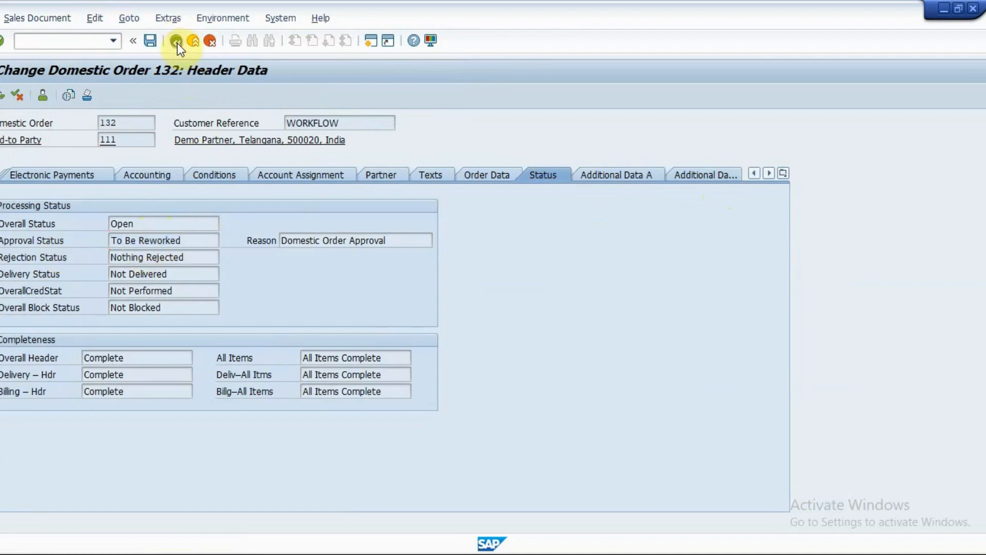
# Step: Set the order quantity of item SK-10 to 2 and save the domestic order
pyautogui.click(399, 424)
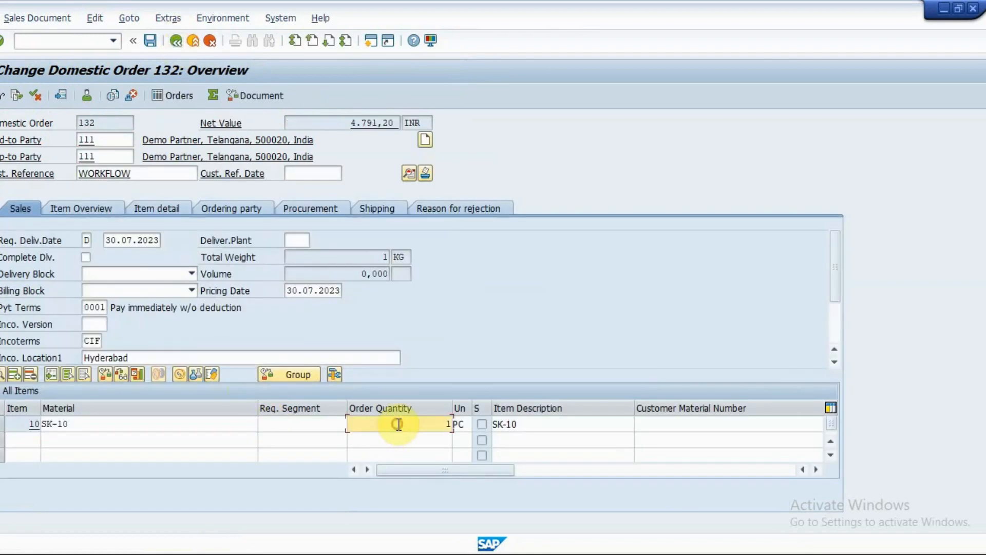
pyautogui.write('2')
pyautogui.press('Return')
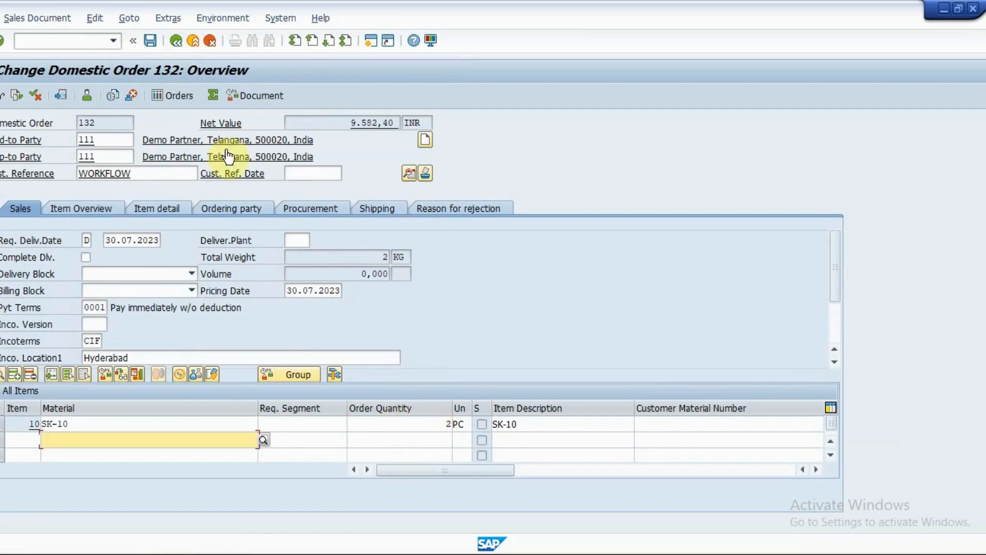
pyautogui.click(150, 40)
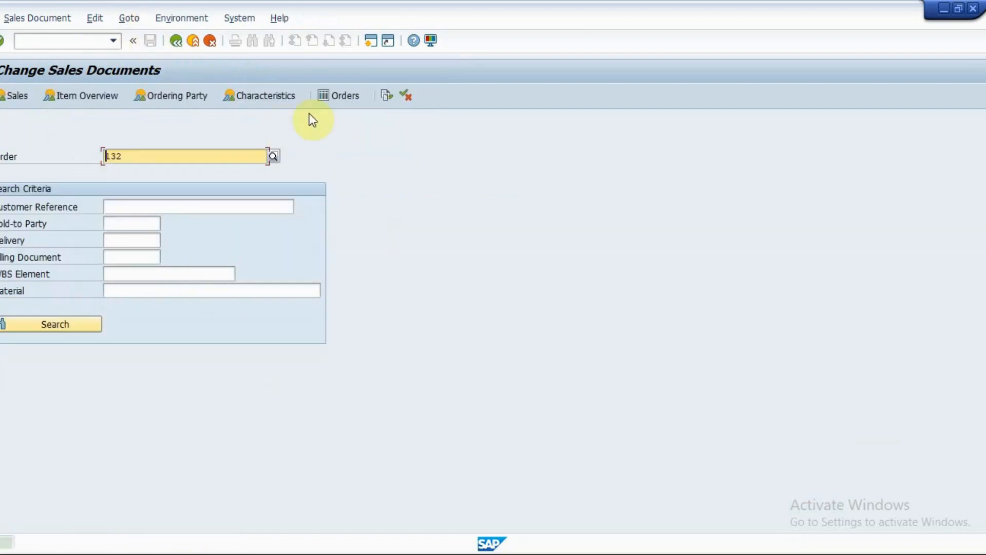
# Step: Display the changed domestic order and check the approval status in its header data
pyautogui.press('Return')
pyautogui.click(406, 171)
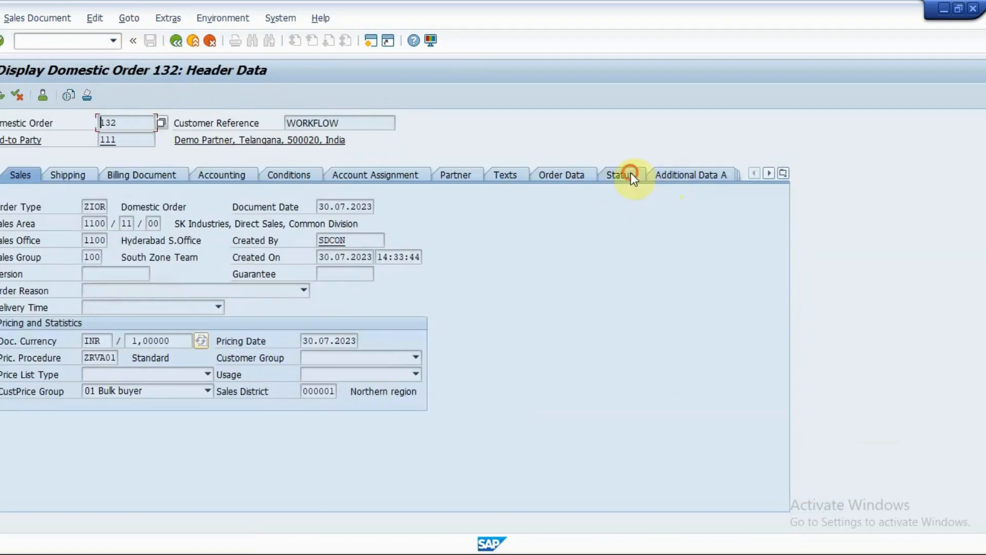
pyautogui.click(631, 175)
pyautogui.doubleClick(187, 240)
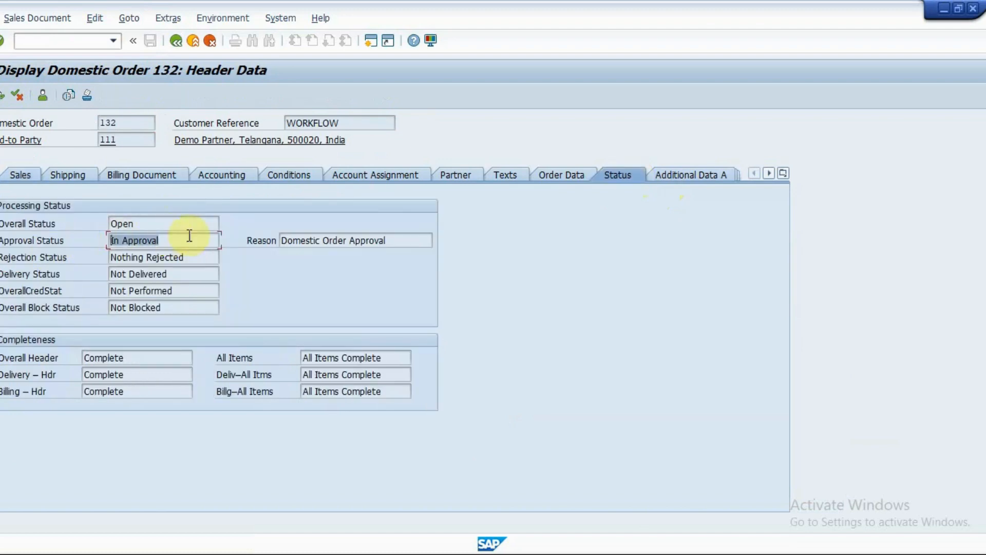